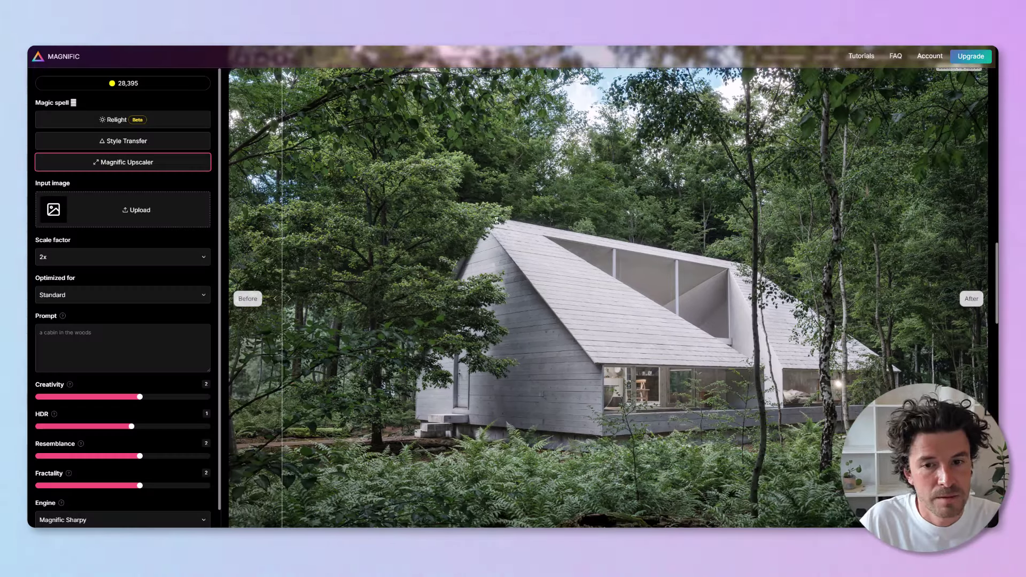
# Load the cabin render as Magnific's input image and optimize it for Films & Photography.
pyautogui.moveTo(497, 219); pyautogui.dragTo(155, 216)
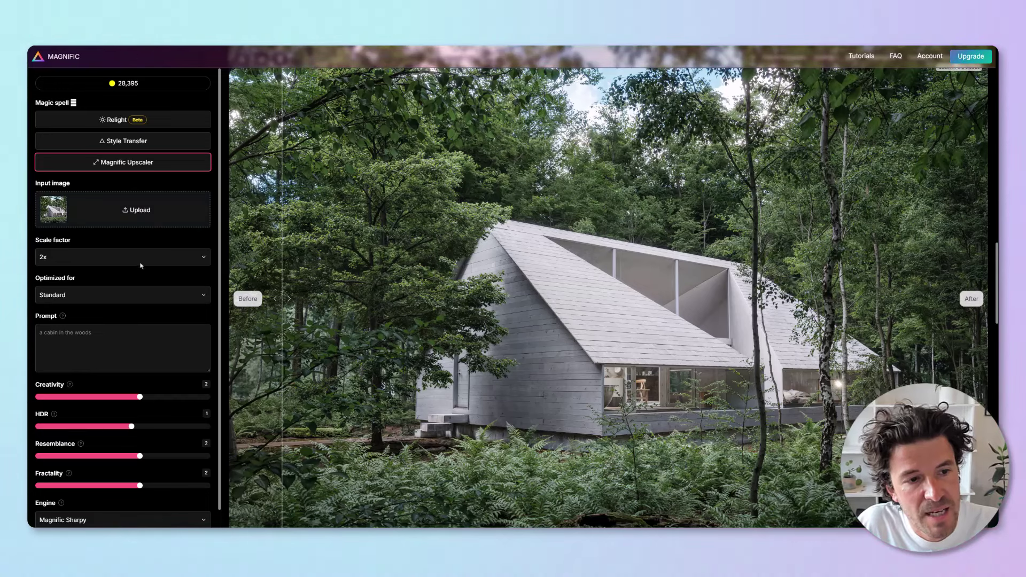
pyautogui.click(123, 295)
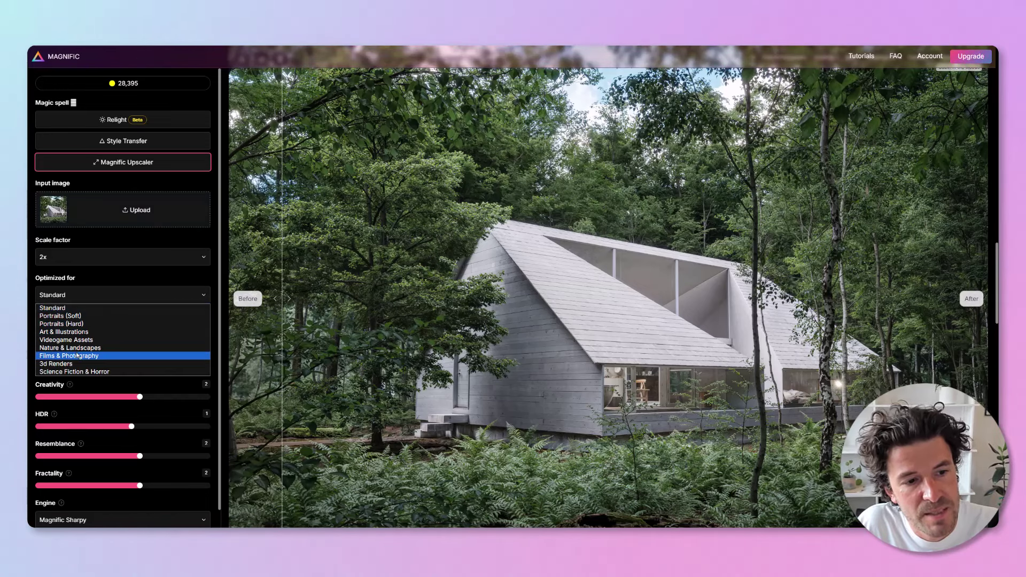
pyautogui.click(83, 356)
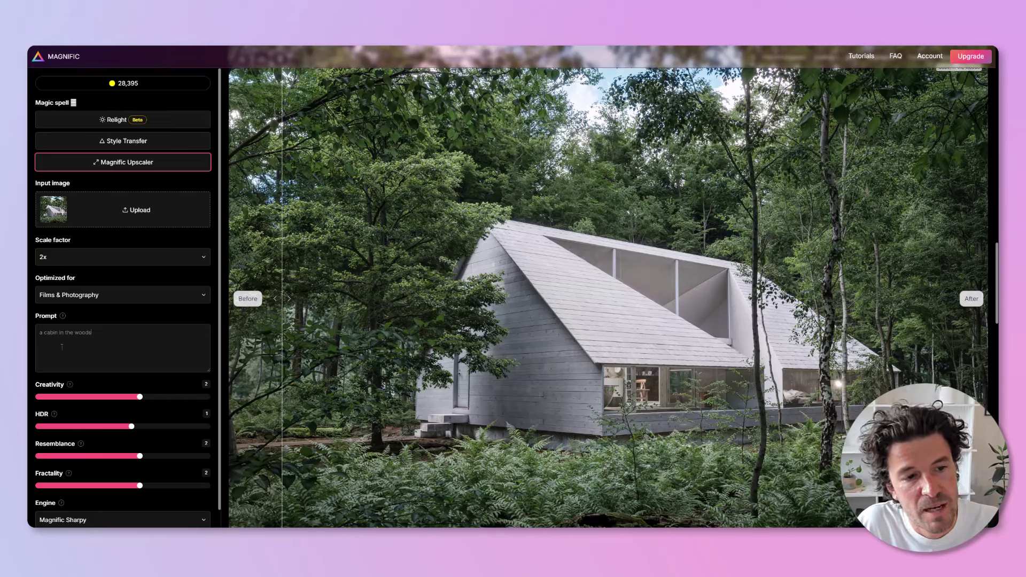
# Review the image prompt and keep Magnific Sharpy as the upscaling engine.
pyautogui.click(93, 349)
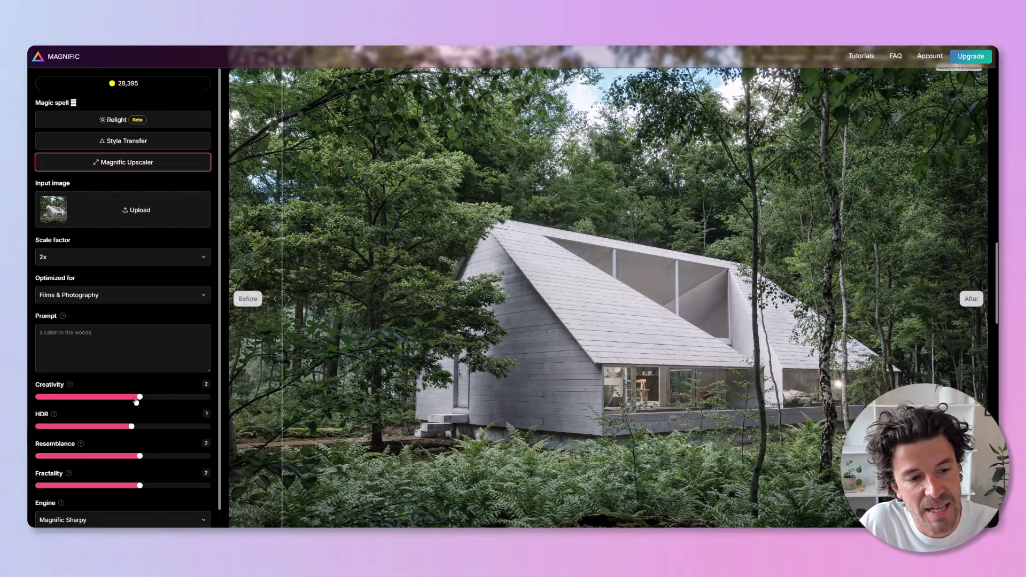
pyautogui.scroll(-1, 149, 395)
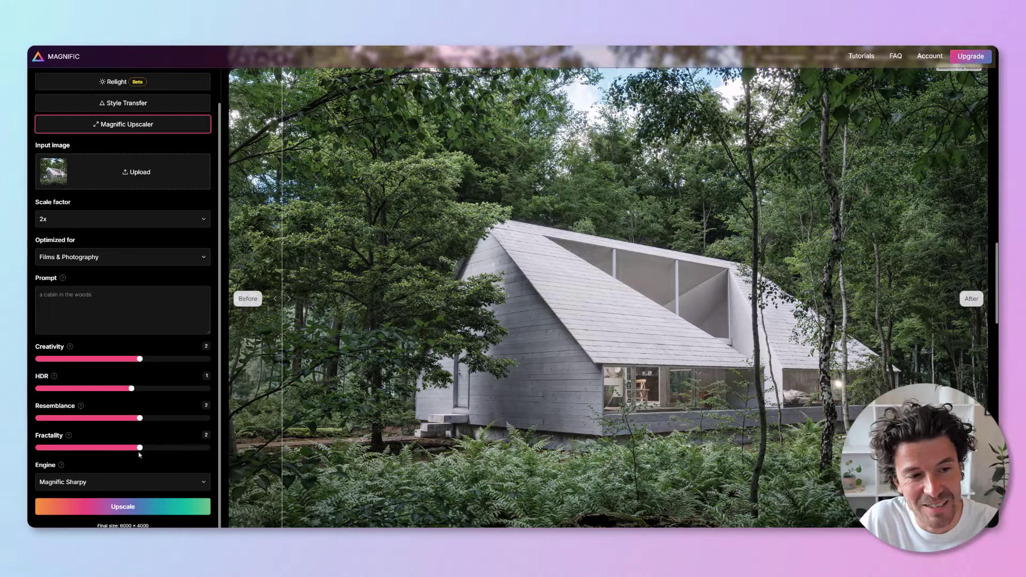
pyautogui.click(151, 482)
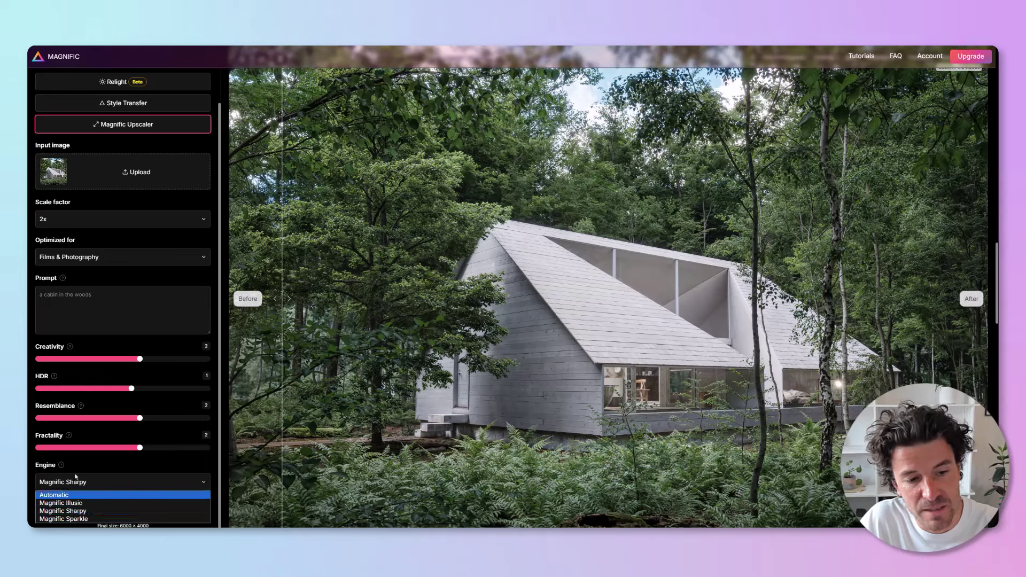
pyautogui.click(62, 466)
pyautogui.scroll(-2, 99, 472)
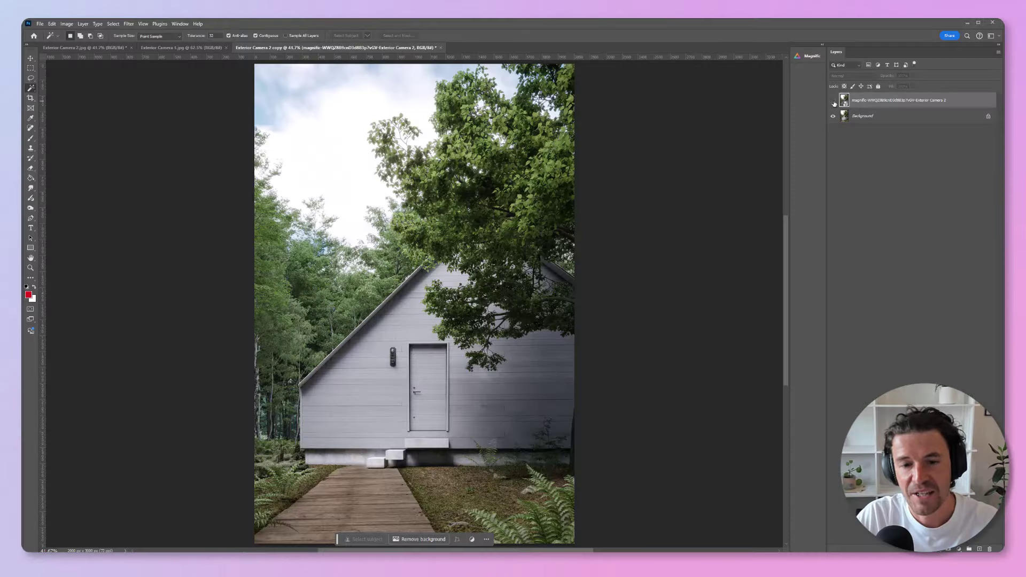
# Toggle the Magnific layer to compare it with the original, then zoom to 100%.
pyautogui.click(835, 103)
pyautogui.click(834, 104)
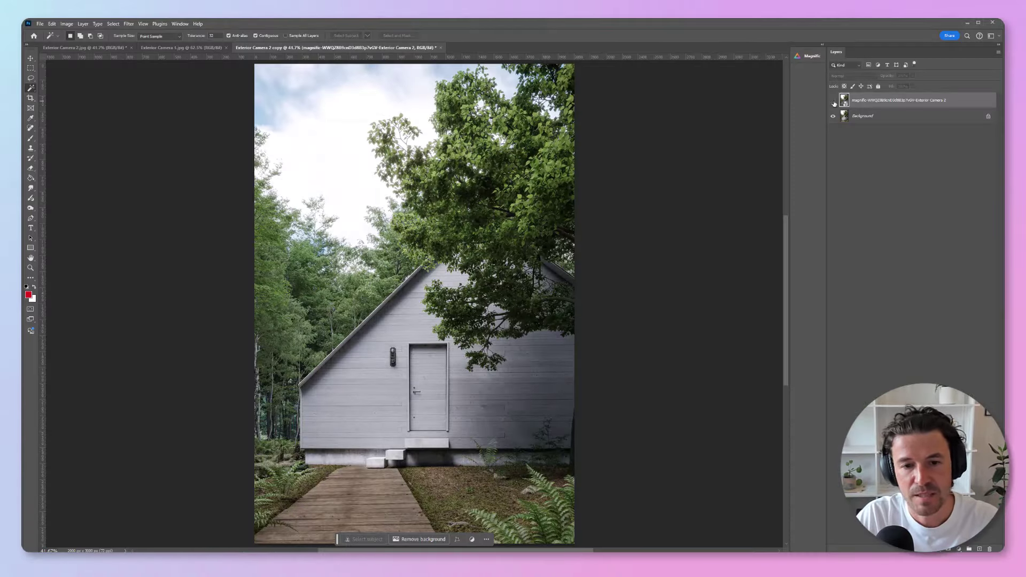
pyautogui.click(834, 104)
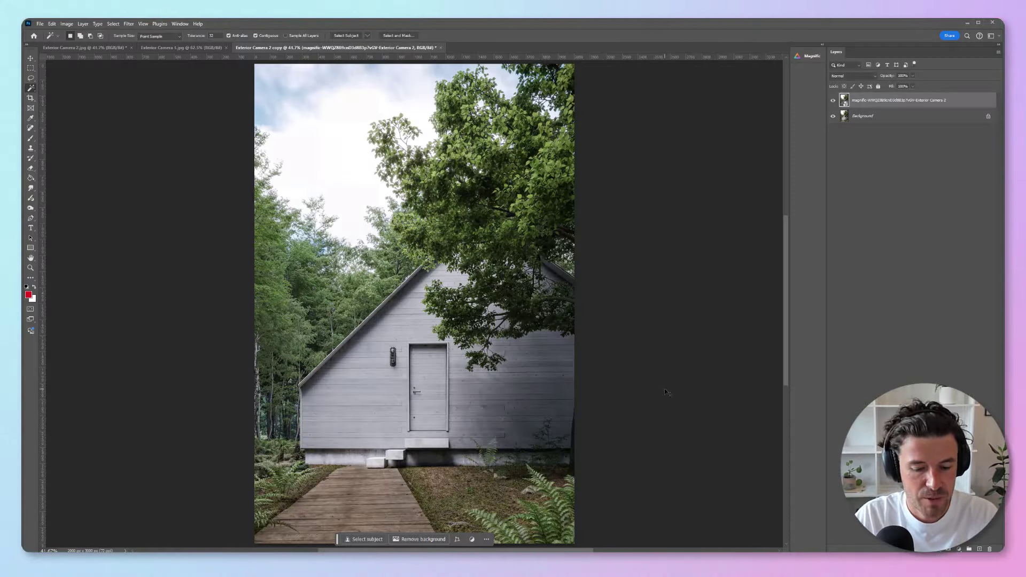
pyautogui.hotkey('ctrl', '1')
pyautogui.scroll(-3, 658, 357)
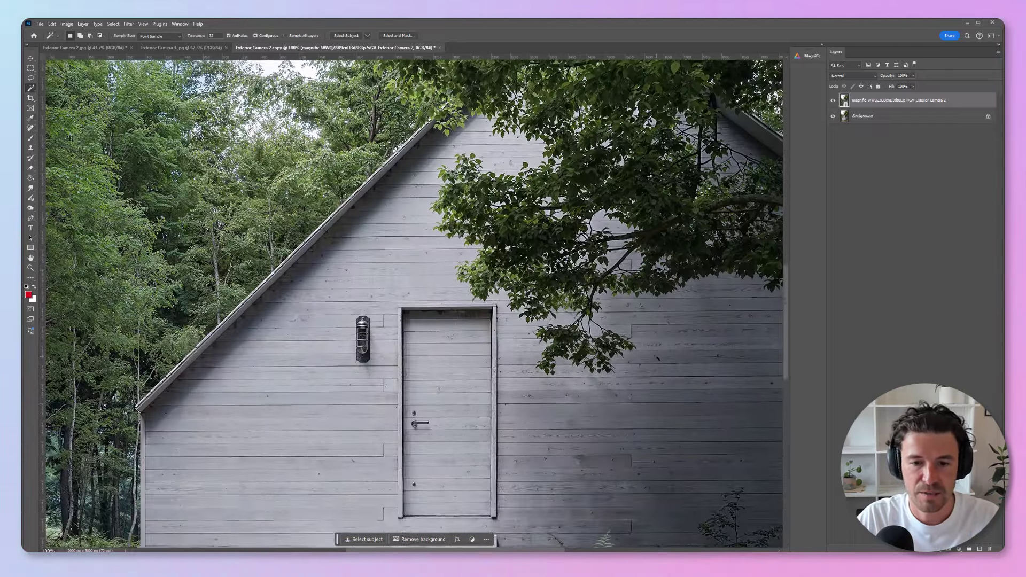
pyautogui.scroll(-5, 657, 357)
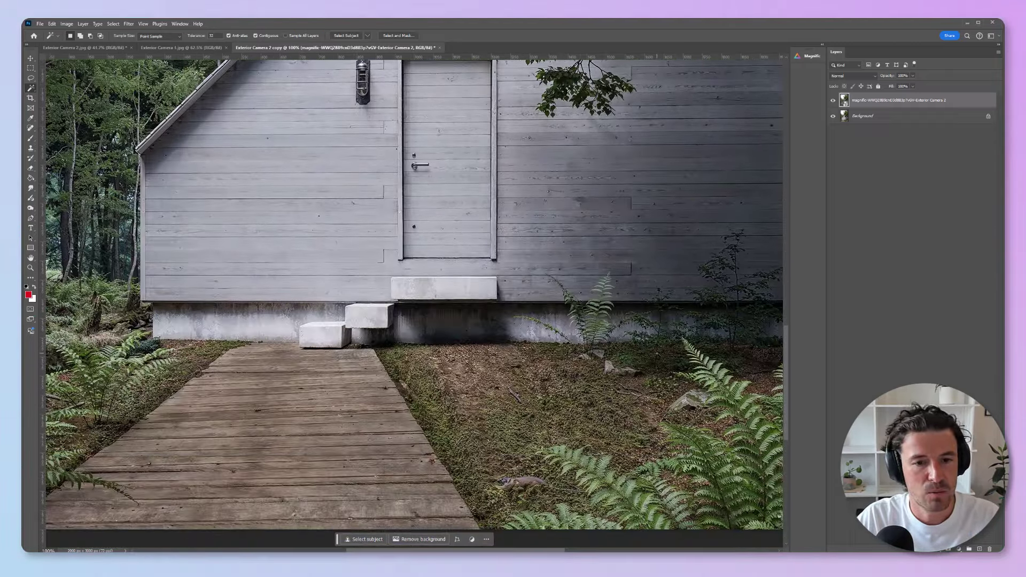
# Add a layer mask and paint out the squirrel-like grass artifact with a 175 px brush.
pyautogui.click(949, 549)
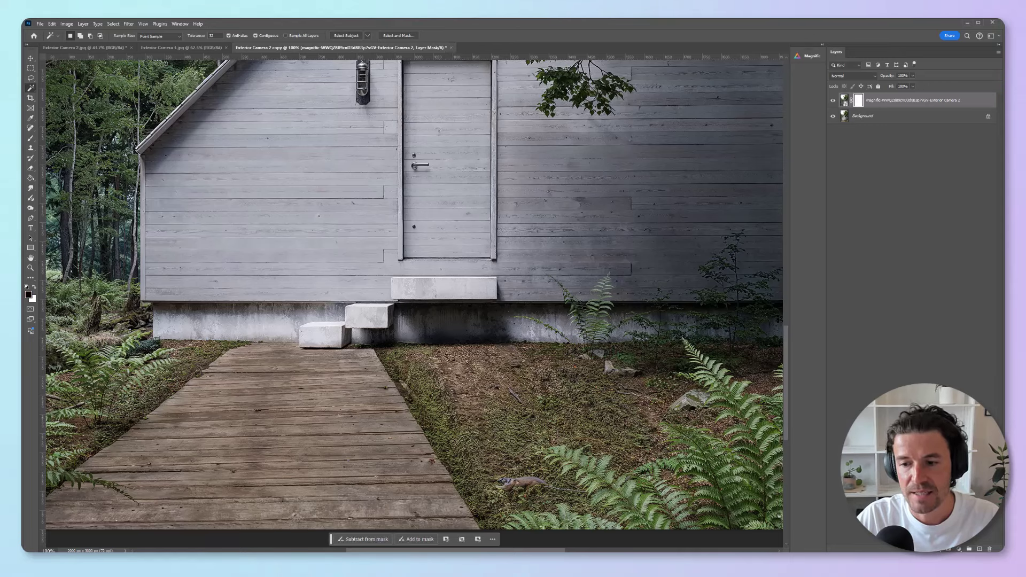
pyautogui.press('b')
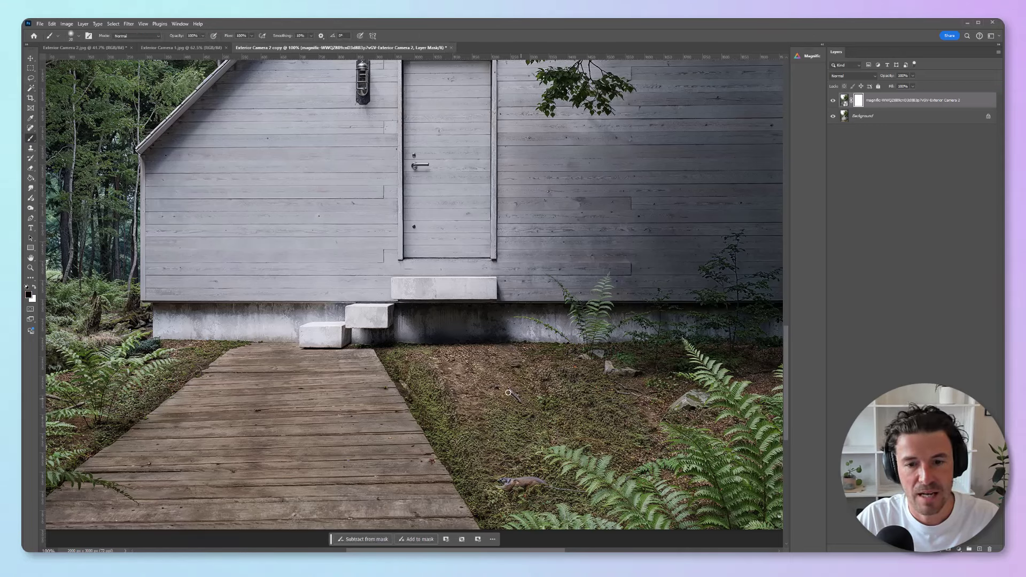
pyautogui.press(']')
pyautogui.press(']')
pyautogui.press(']')
pyautogui.press(']')
pyautogui.press(']')
pyautogui.press(']')
pyautogui.press(']')
pyautogui.press(']')
pyautogui.press(']')
pyautogui.press(']')
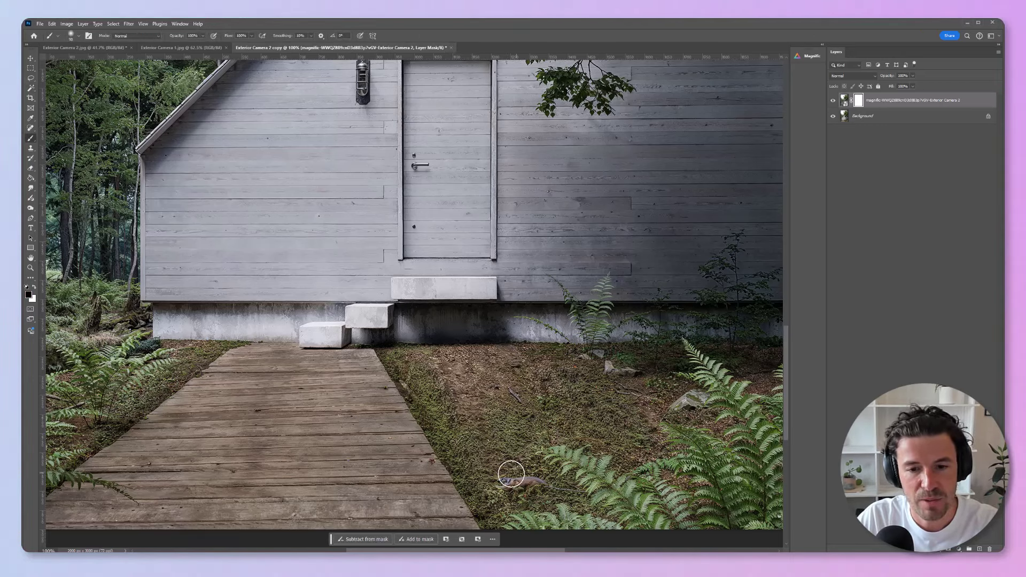
pyautogui.press(']')
pyautogui.moveTo(527, 482); pyautogui.dragTo(551, 480)
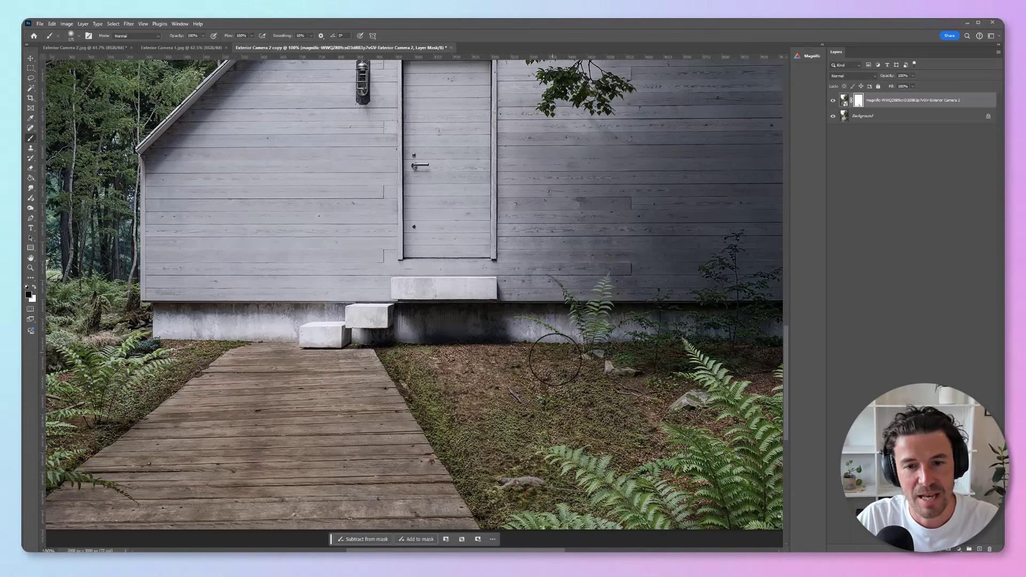
pyautogui.scroll(3, 652, 393)
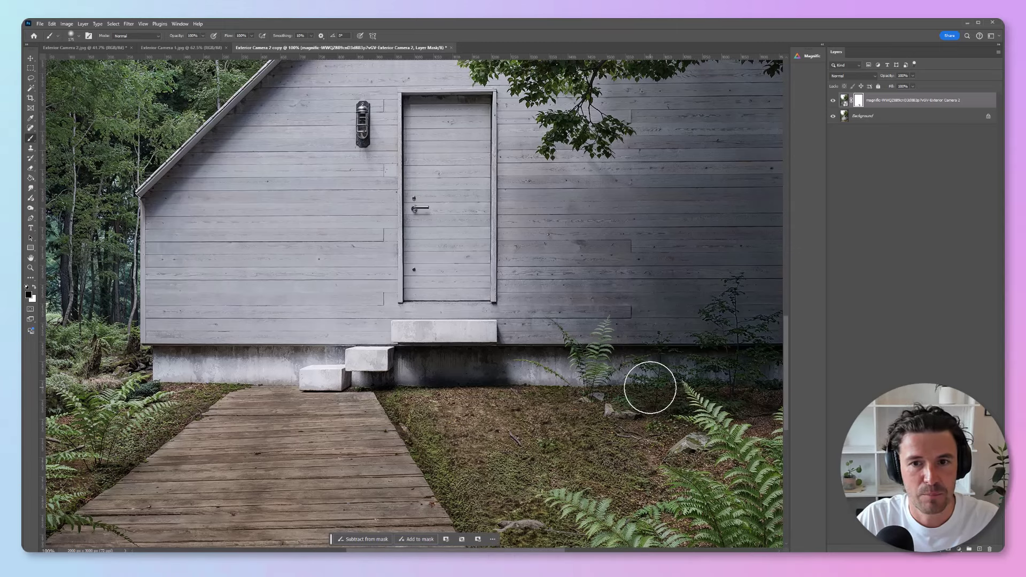
pyautogui.hotkey('ctrl', '-')
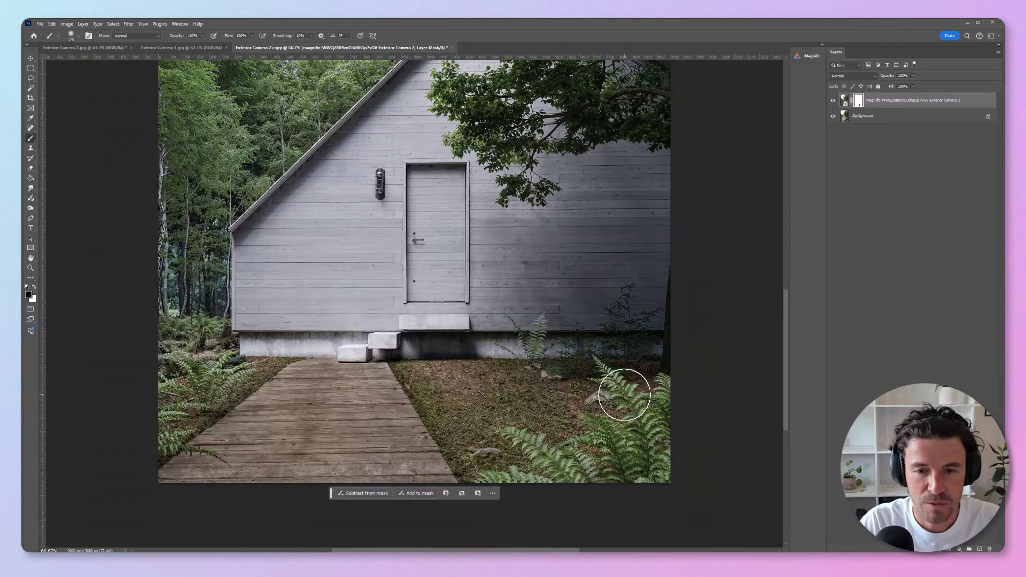
pyautogui.scroll(3, 612, 371)
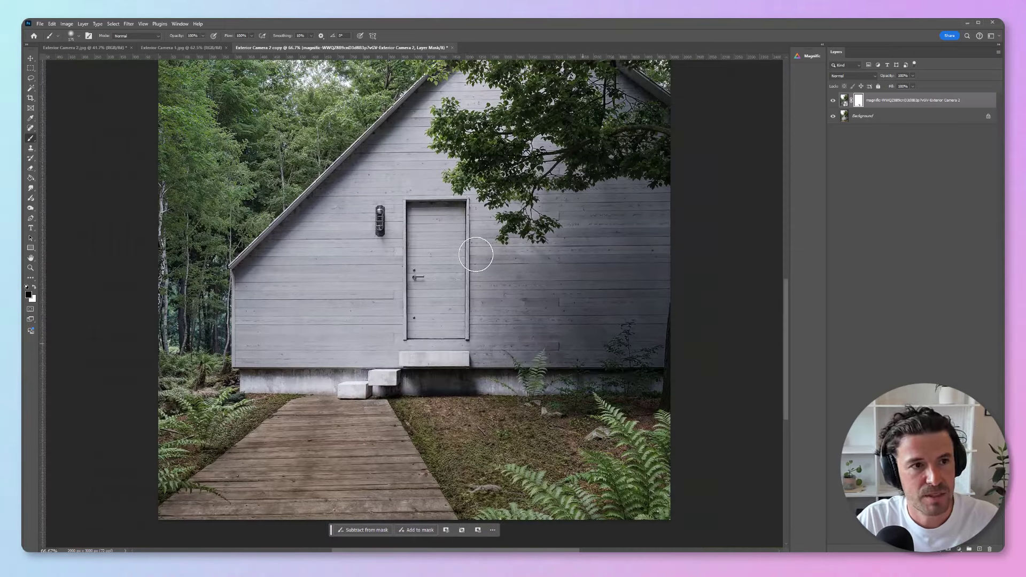
pyautogui.click(31, 58)
pyautogui.click(31, 69)
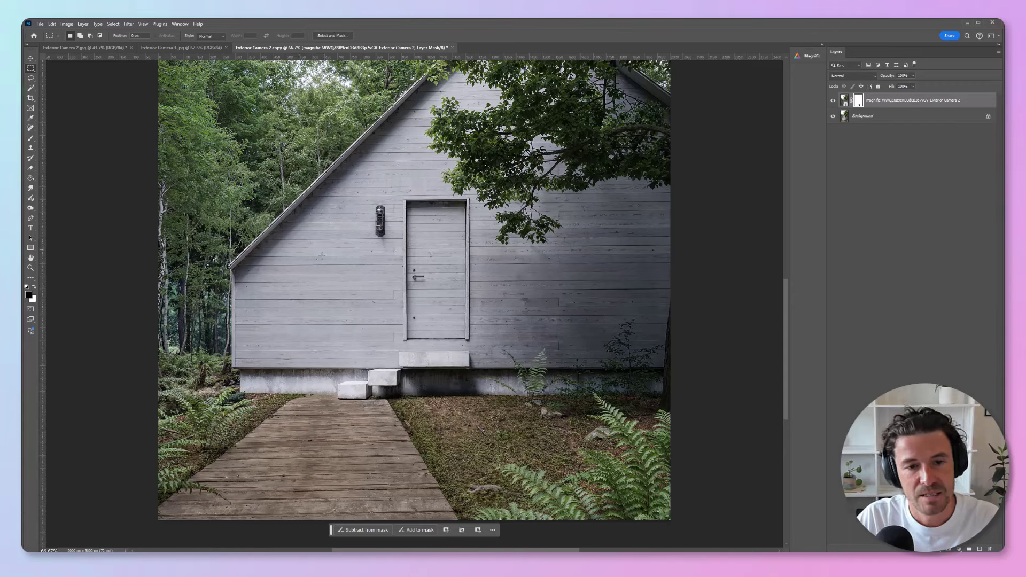
# Select a rectangle from the wall down to the boardwalk and generate 'man walking away'.
pyautogui.moveTo(320, 258); pyautogui.dragTo(400, 438)
pyautogui.click(304, 448)
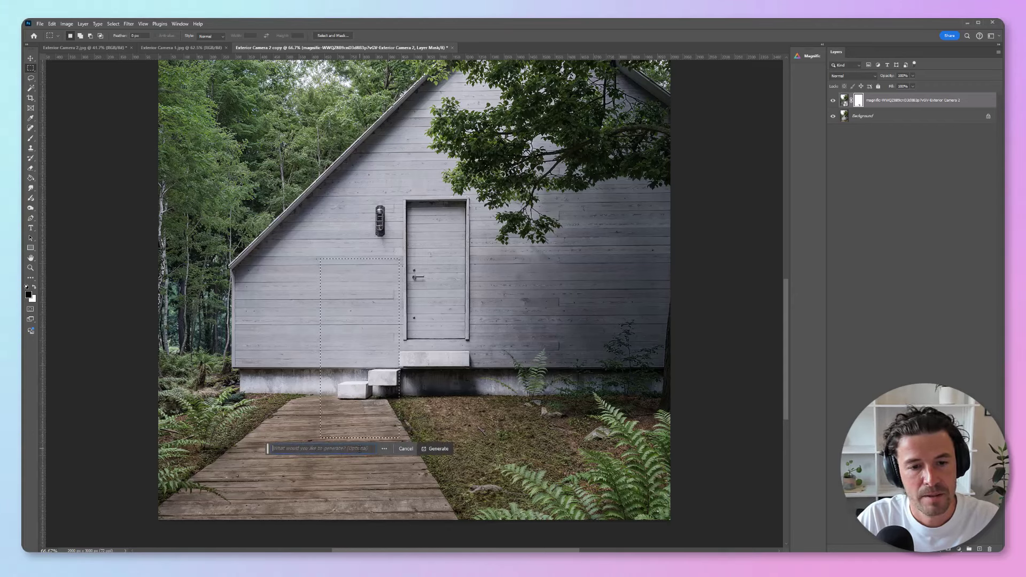
pyautogui.write('man wa')
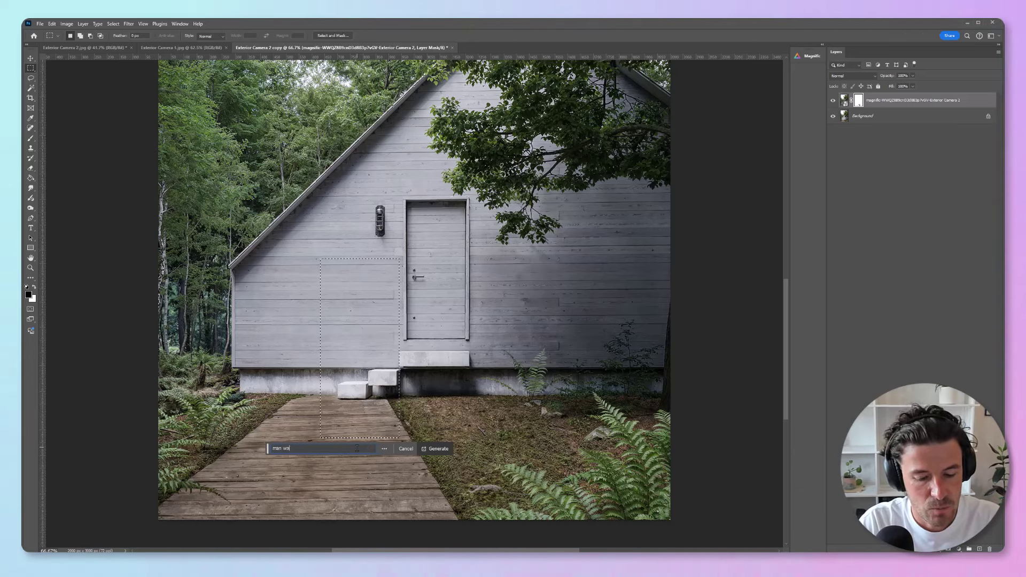
pyautogui.write('lking away')
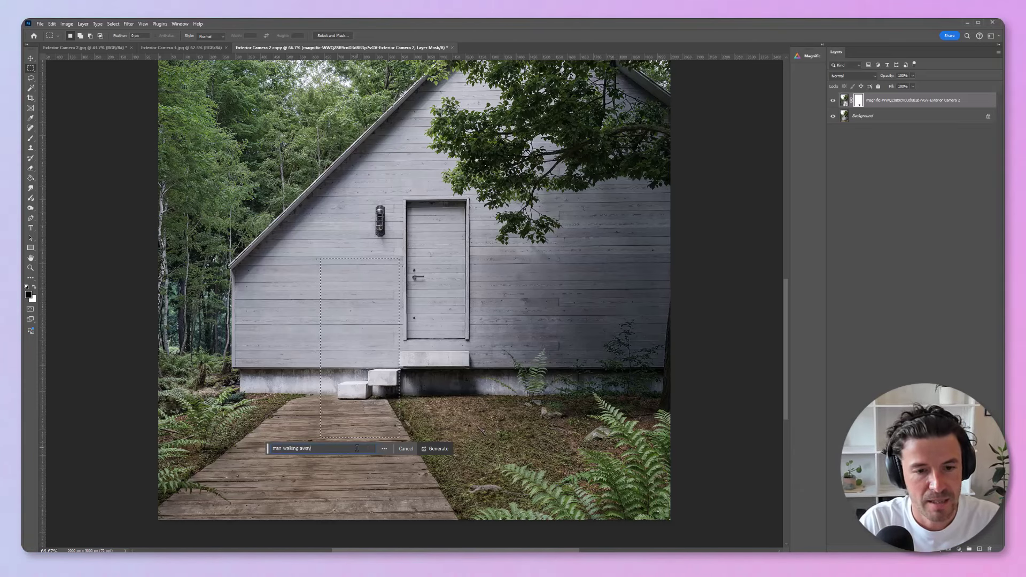
pyautogui.press('Return')
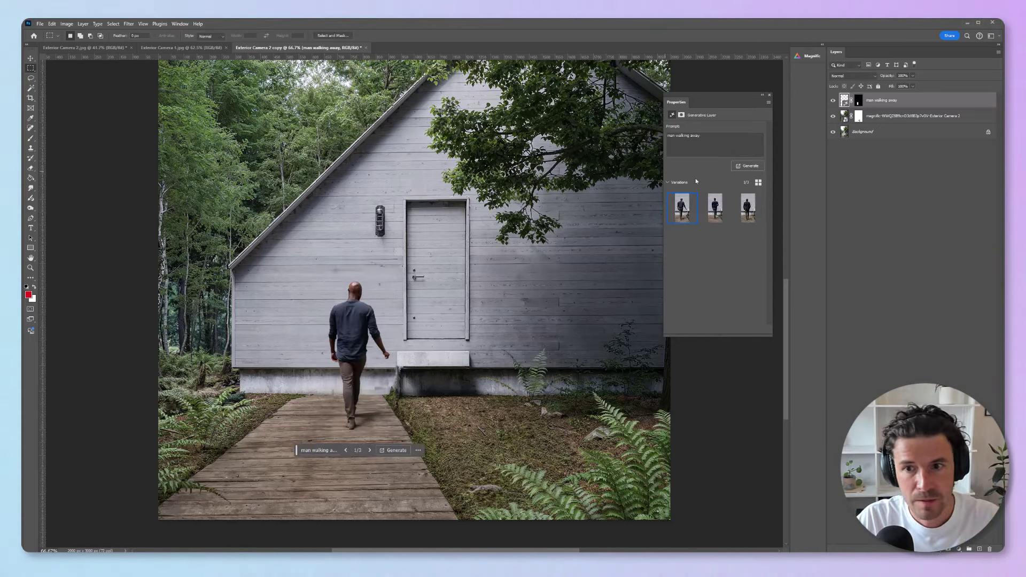
# Generate more variations and choose the sixth: a man in a dark hoodie and brown trousers.
pyautogui.click(715, 209)
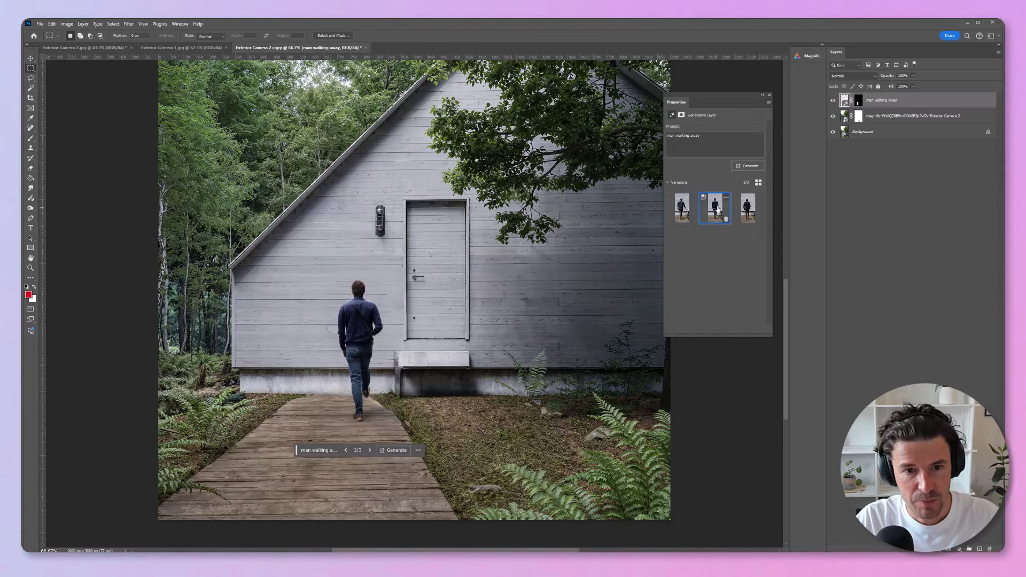
pyautogui.click(756, 214)
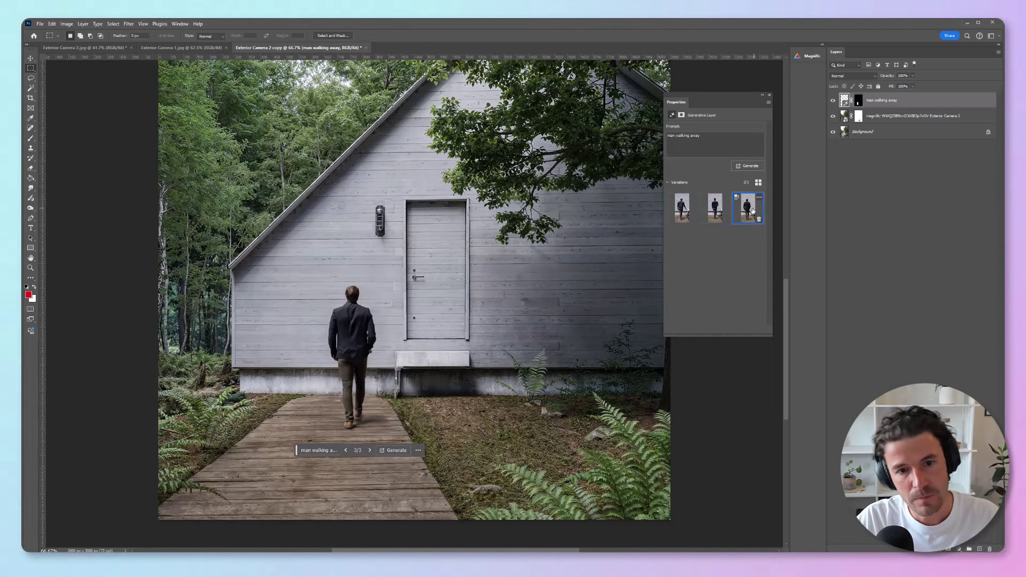
pyautogui.click(748, 166)
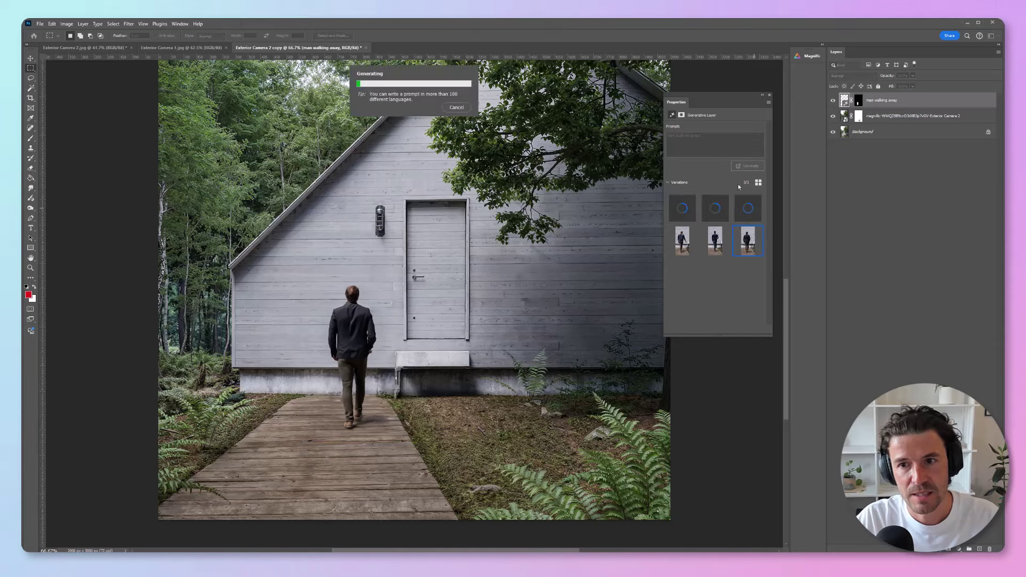
pyautogui.moveTo(723, 244)
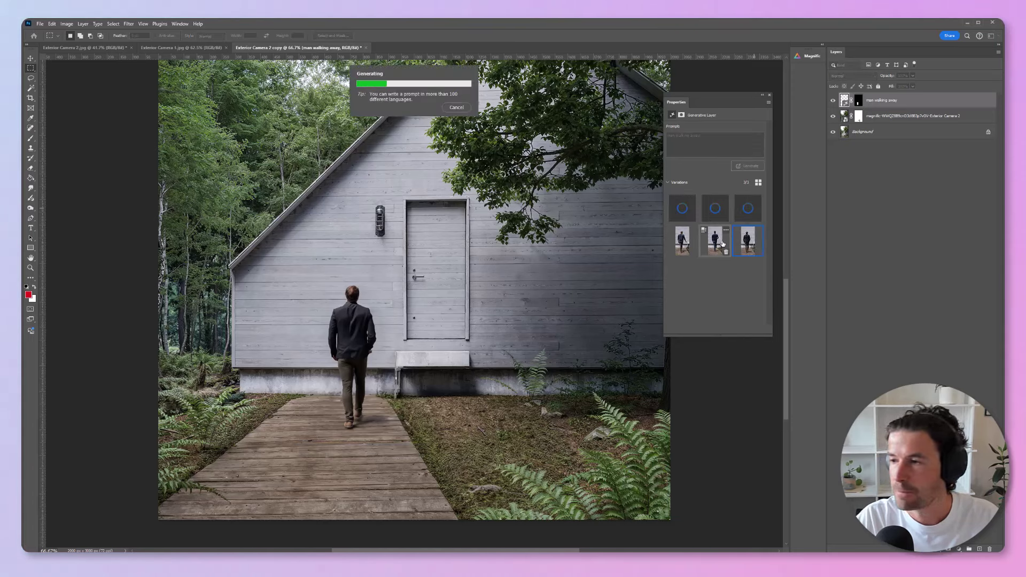
pyautogui.click(747, 165)
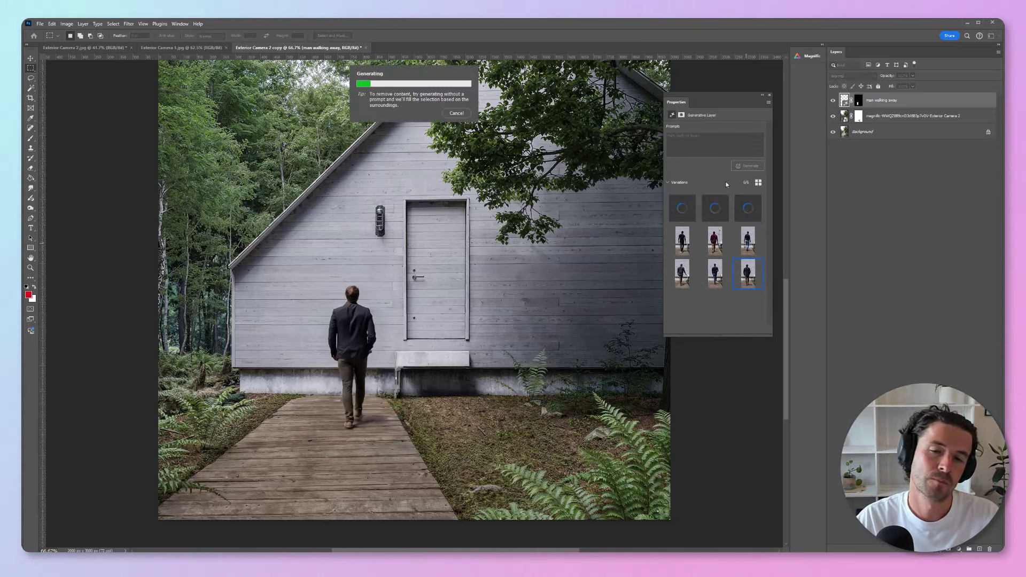
pyautogui.click(749, 212)
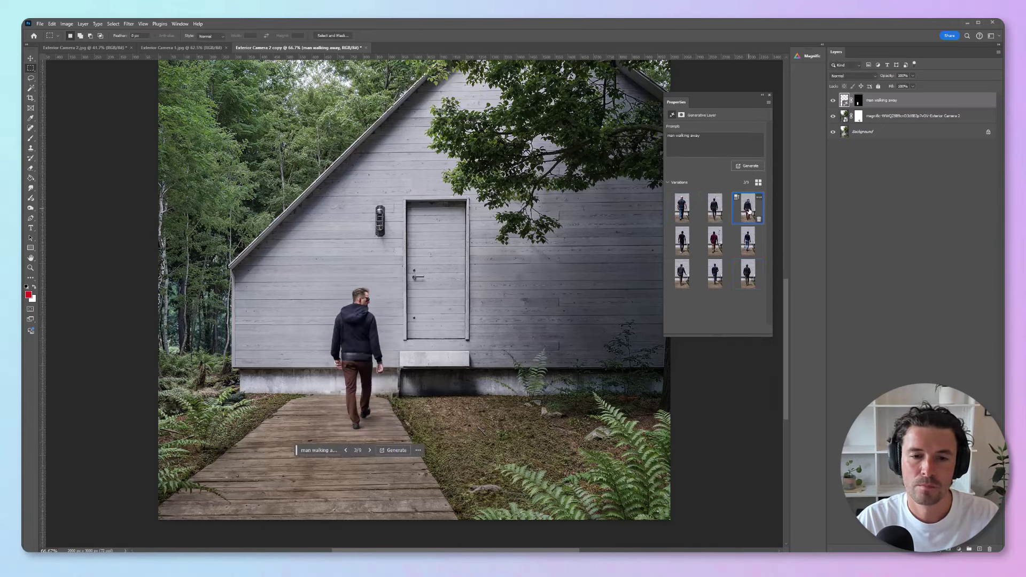
pyautogui.scroll(1, 651, 212)
pyautogui.click(748, 166)
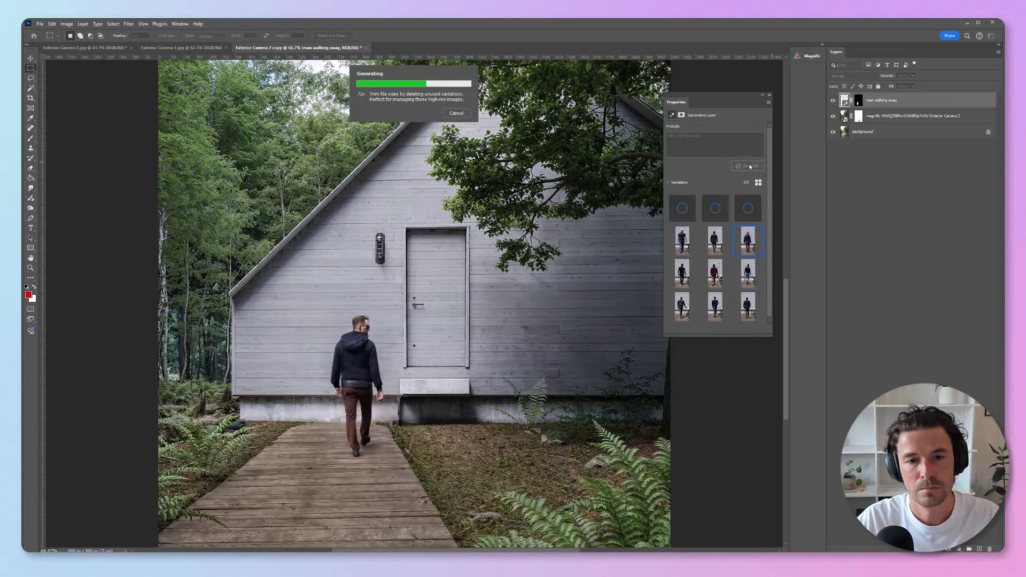
pyautogui.click(682, 241)
pyautogui.click(749, 240)
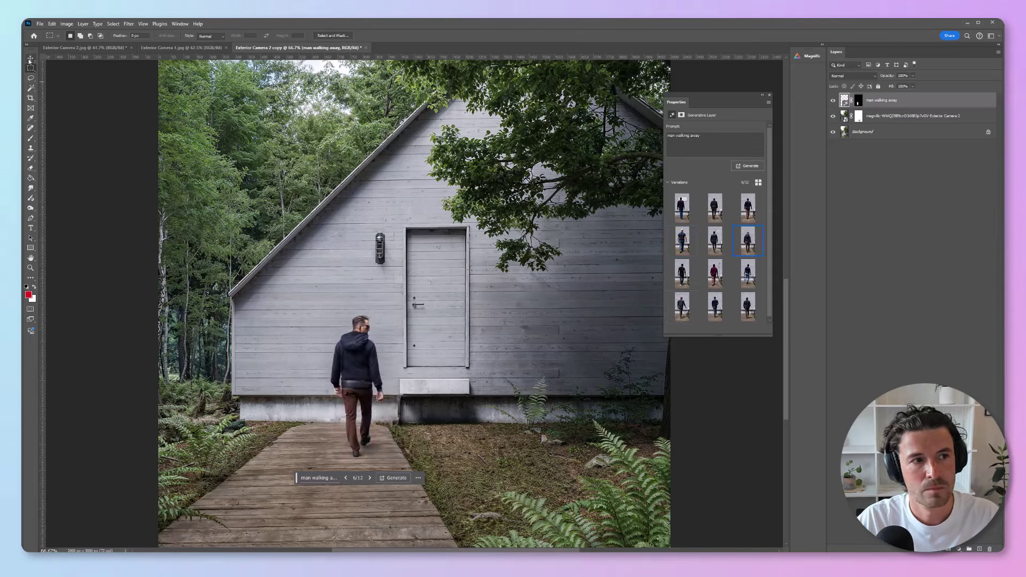
pyautogui.click(30, 60)
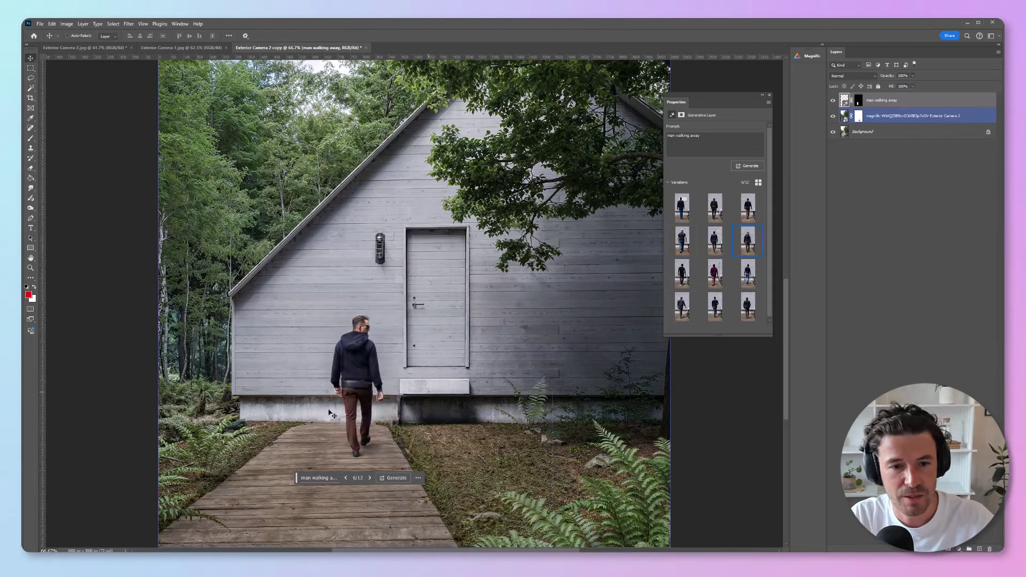
# Free-transform the generated man up to about 110.5% and commit the scale.
pyautogui.hotkey('ctrl', 't')
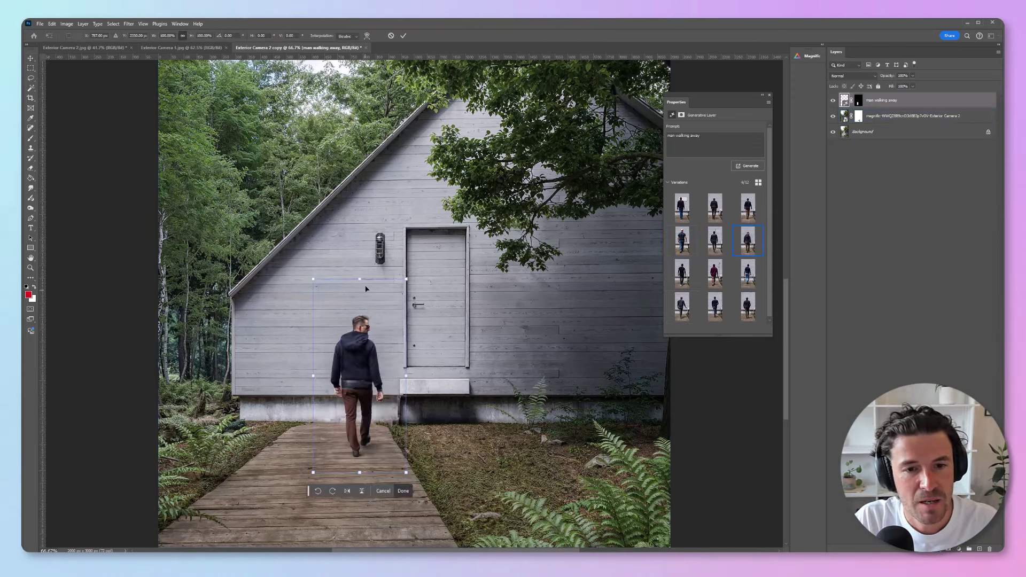
pyautogui.moveTo(359, 279); pyautogui.dragTo(356, 259)
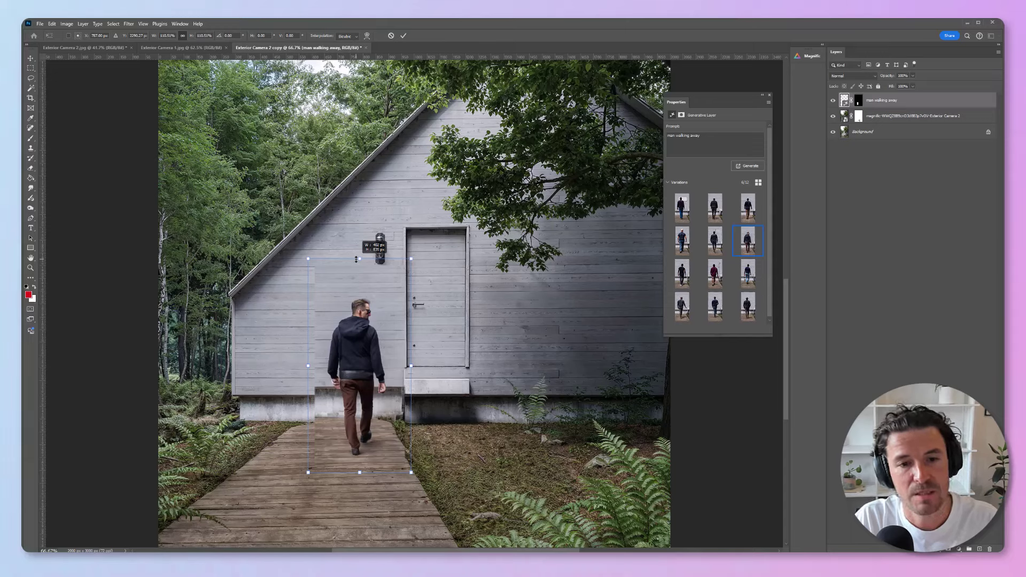
pyautogui.press('Return')
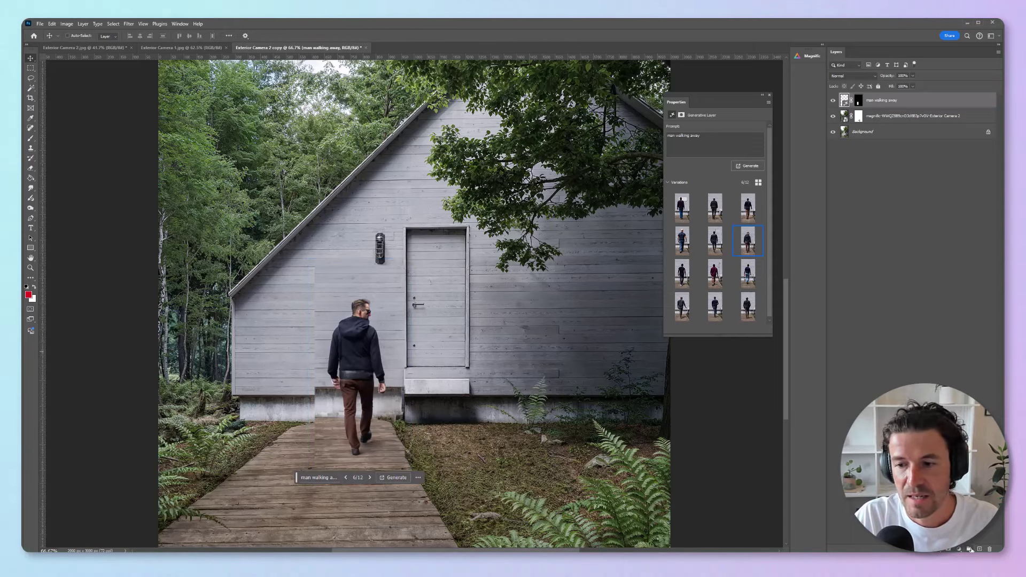
# Merge the generated man into a new layer, Select Subject, and mask the layer to him.
pyautogui.hotkey('alt', '[')
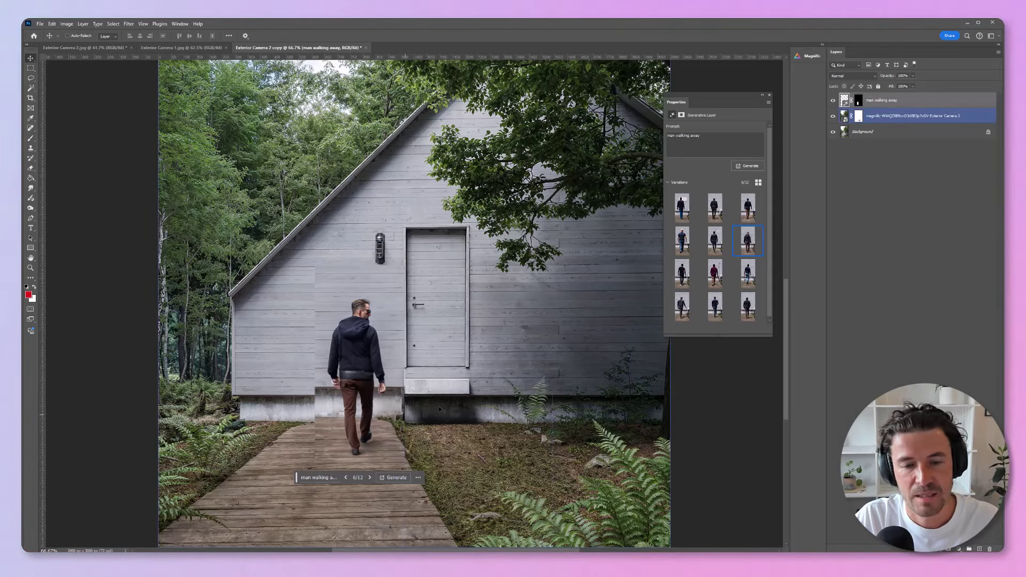
pyautogui.hotkey('alt', ']')
pyautogui.click(980, 549)
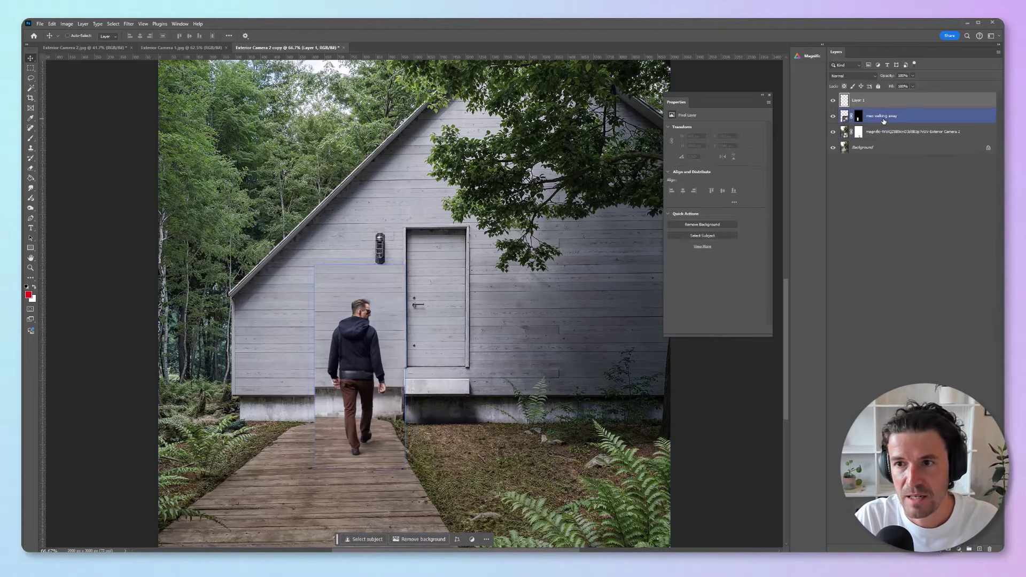
pyautogui.hotkey('ctrl', 'e')
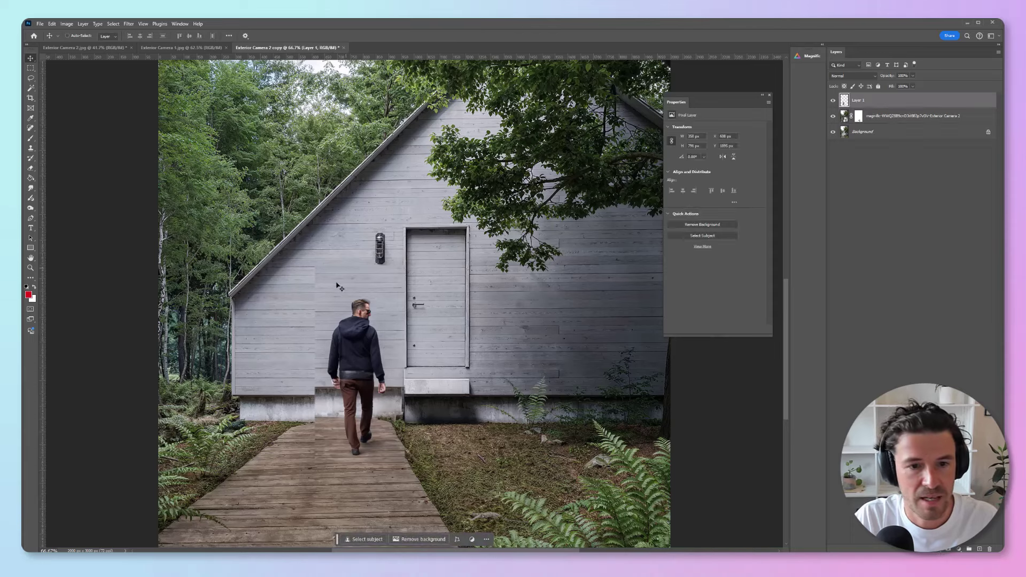
pyautogui.click(367, 539)
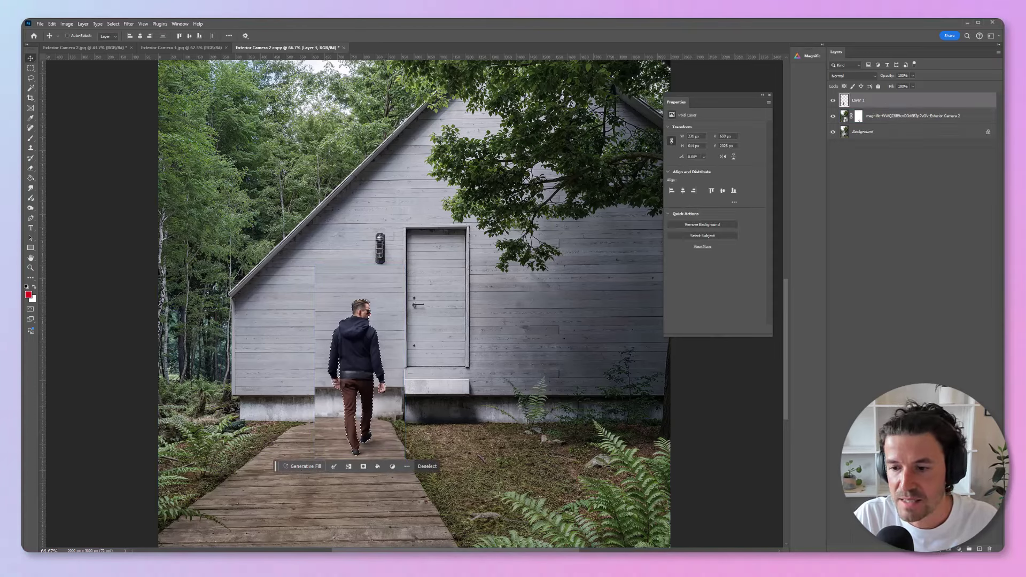
pyautogui.click(947, 549)
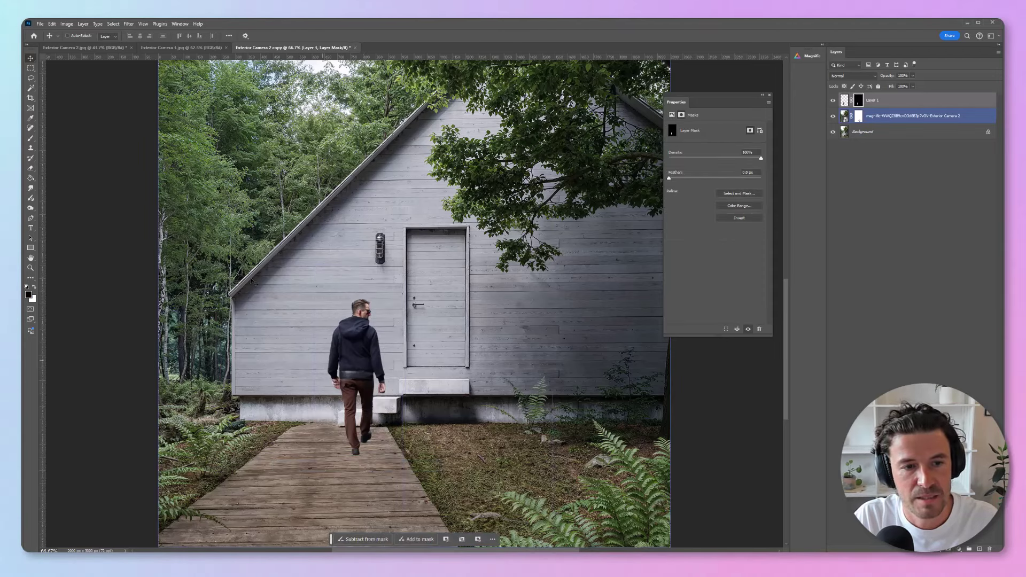
# Try masking his feet, undo it, then nudge the man left on the boardwalk.
pyautogui.click(30, 138)
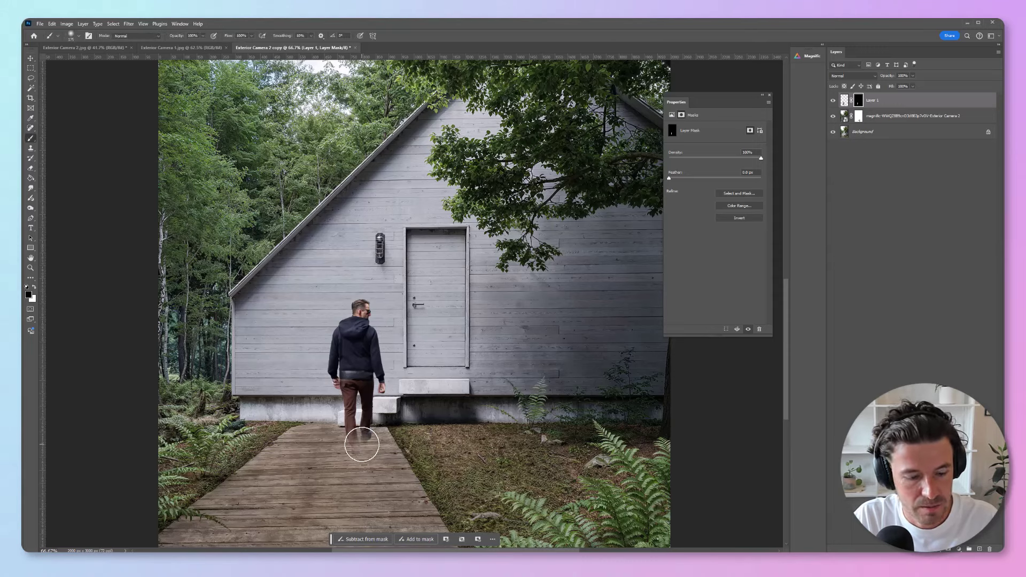
pyautogui.press('x')
pyautogui.click(359, 447)
pyautogui.hotkey('ctrl', 'z')
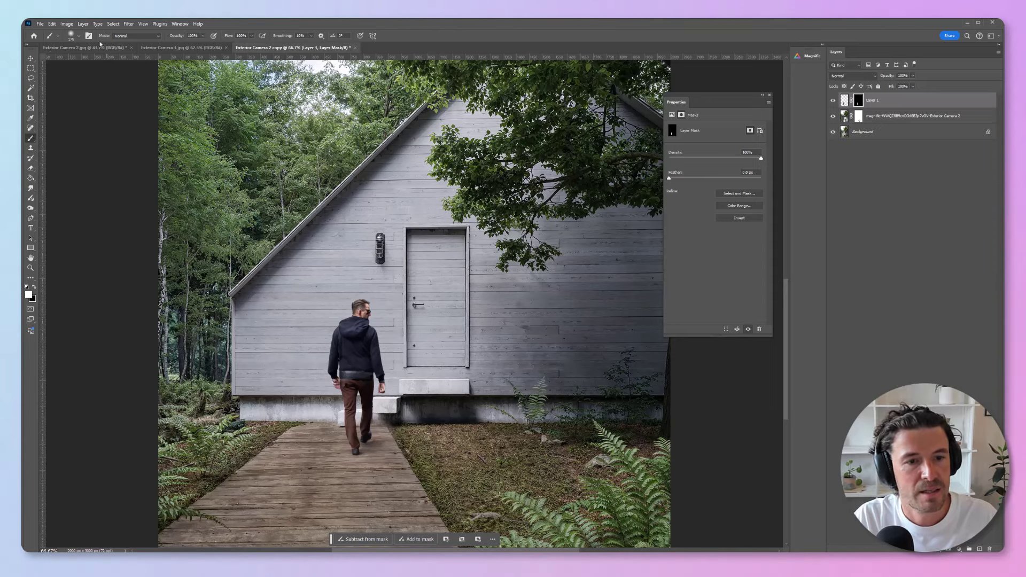
pyautogui.click(31, 57)
pyautogui.moveTo(354, 378); pyautogui.dragTo(400, 381)
pyautogui.click(320, 240)
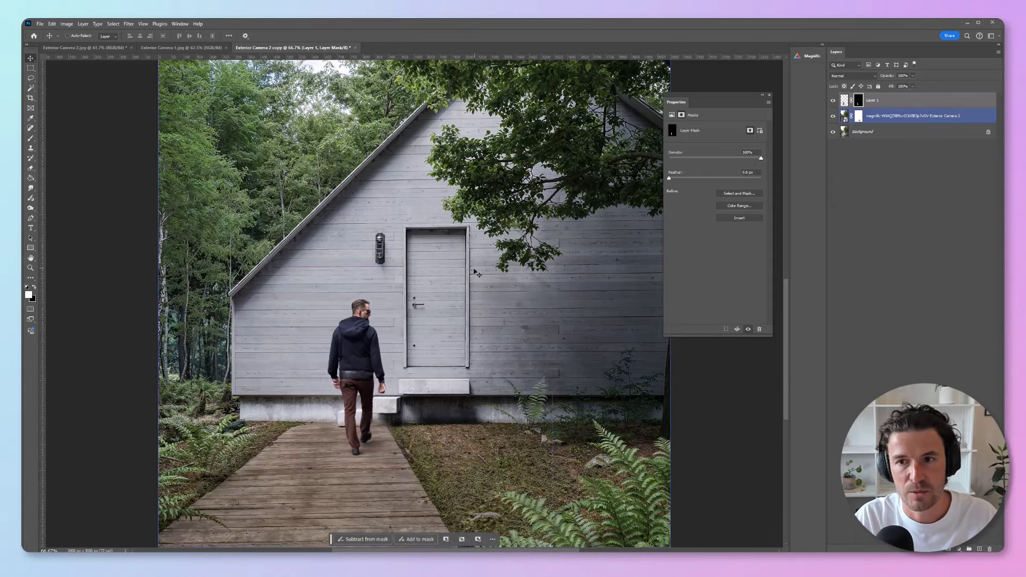
# Select the boardwalk below the man, generate a 'dog', and keep the white-and-brown first variation.
pyautogui.scroll(-1, 321, 215)
pyautogui.click(30, 68)
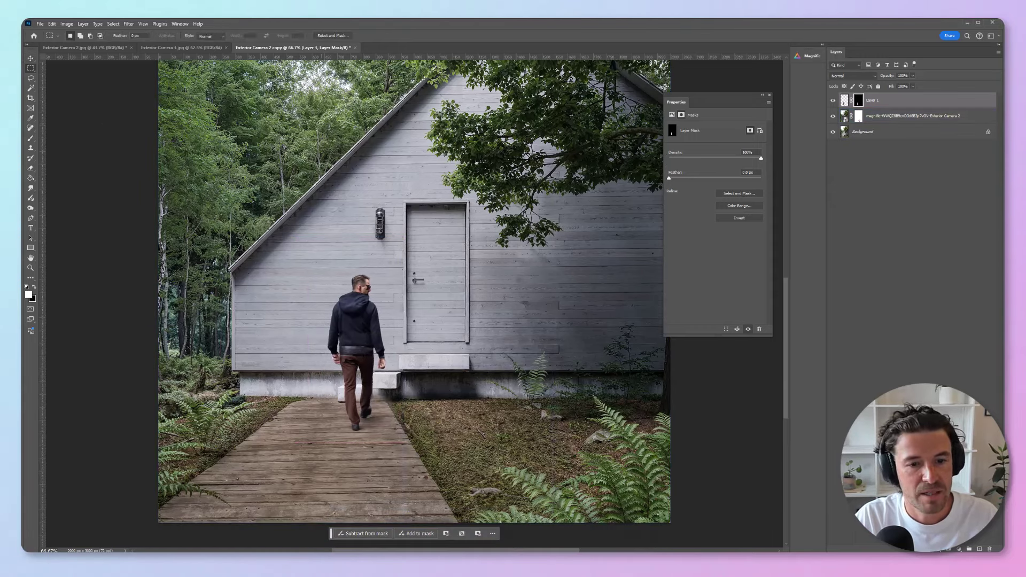
pyautogui.moveTo(281, 431); pyautogui.dragTo(408, 504)
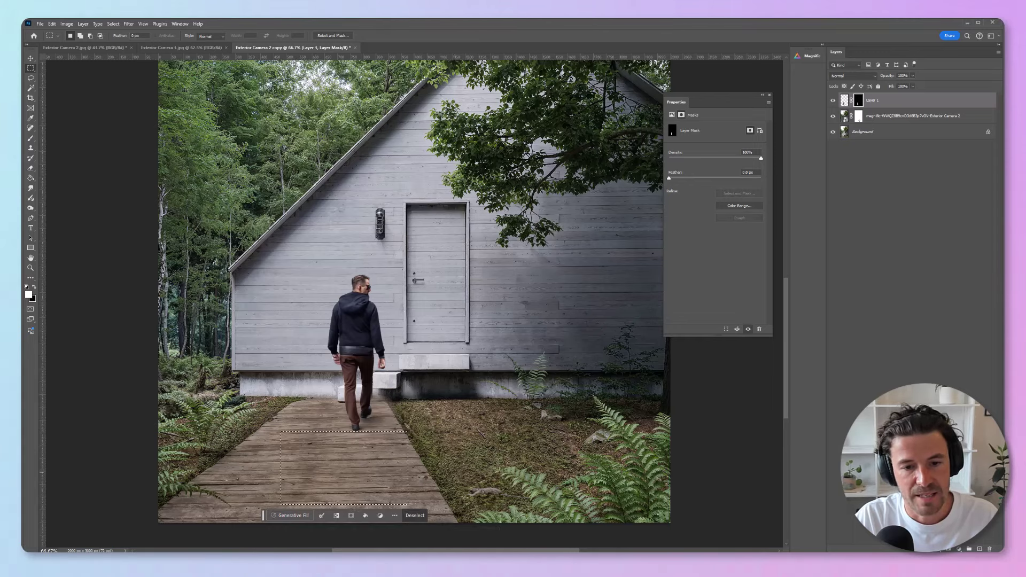
pyautogui.click(293, 516)
pyautogui.write('do')
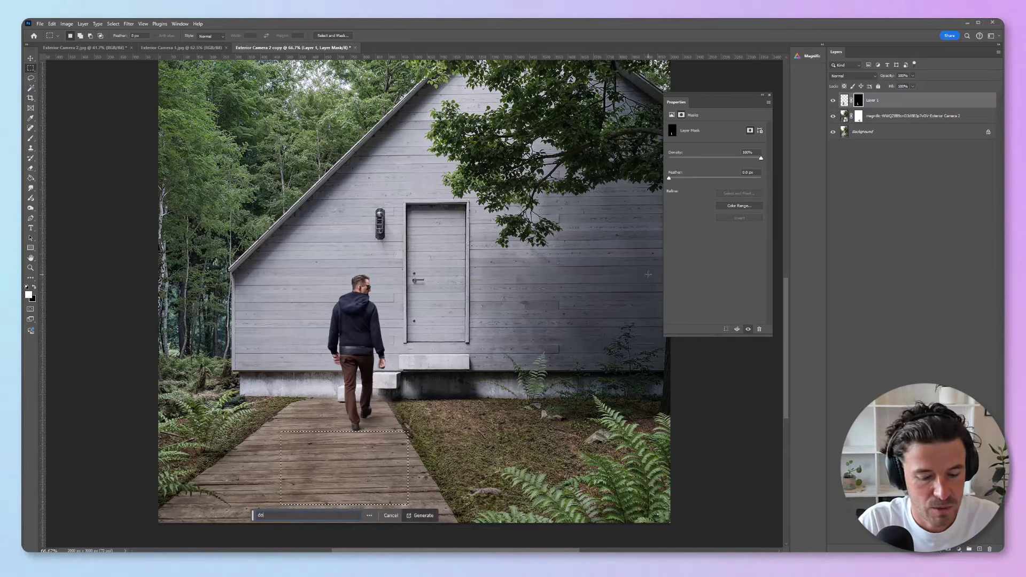
pyautogui.write('g')
pyautogui.press('Return')
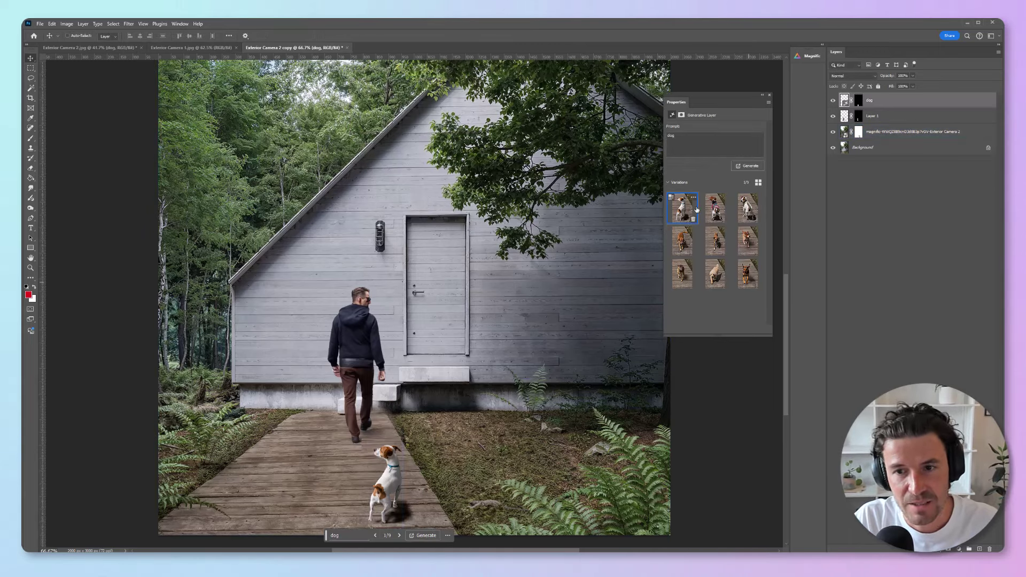
pyautogui.click(715, 209)
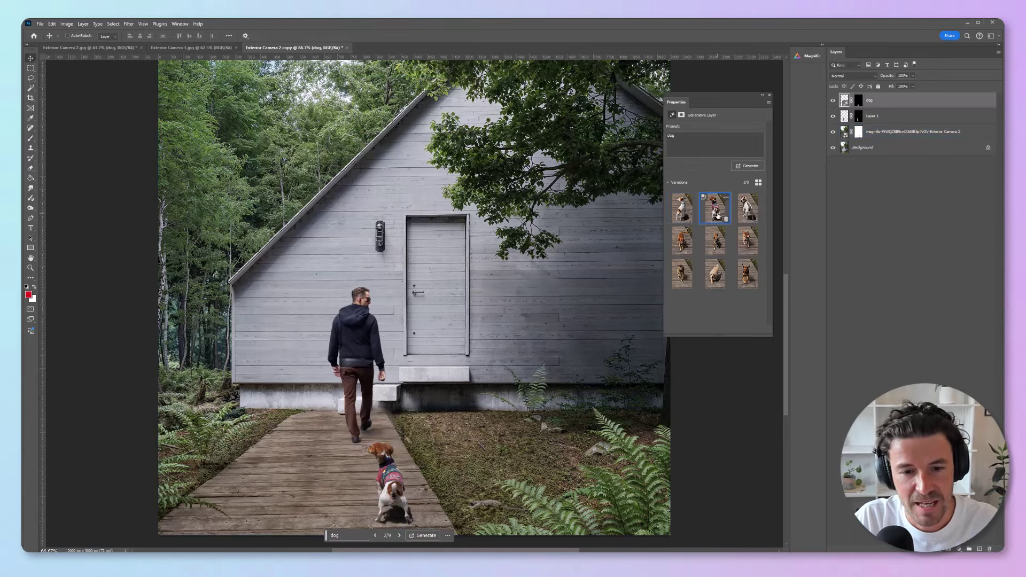
pyautogui.click(683, 208)
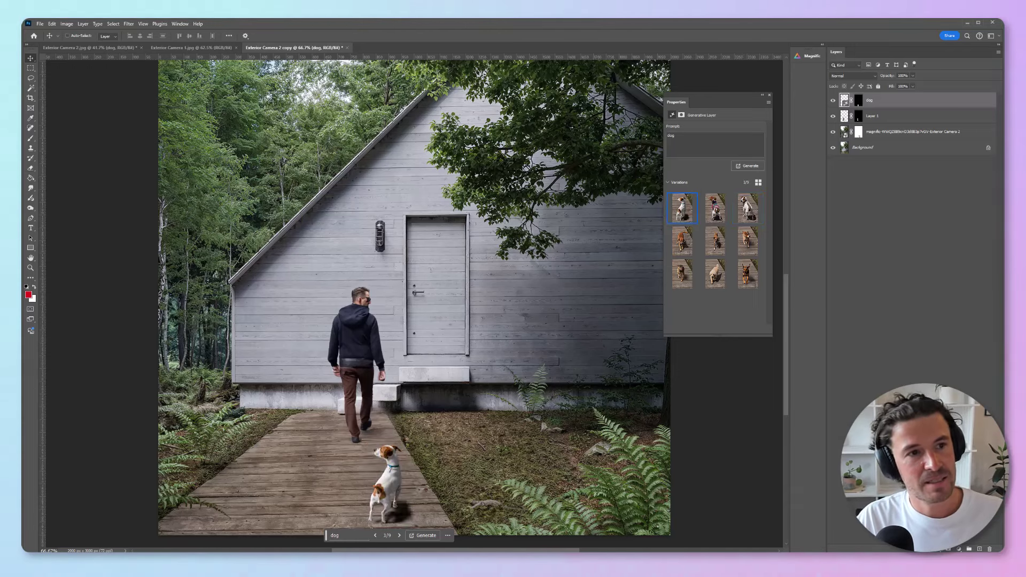
pyautogui.click(29, 139)
# Touch up the dog layer's mask with a 70 px black brush, then Layer 1's mask.
pyautogui.click(859, 101)
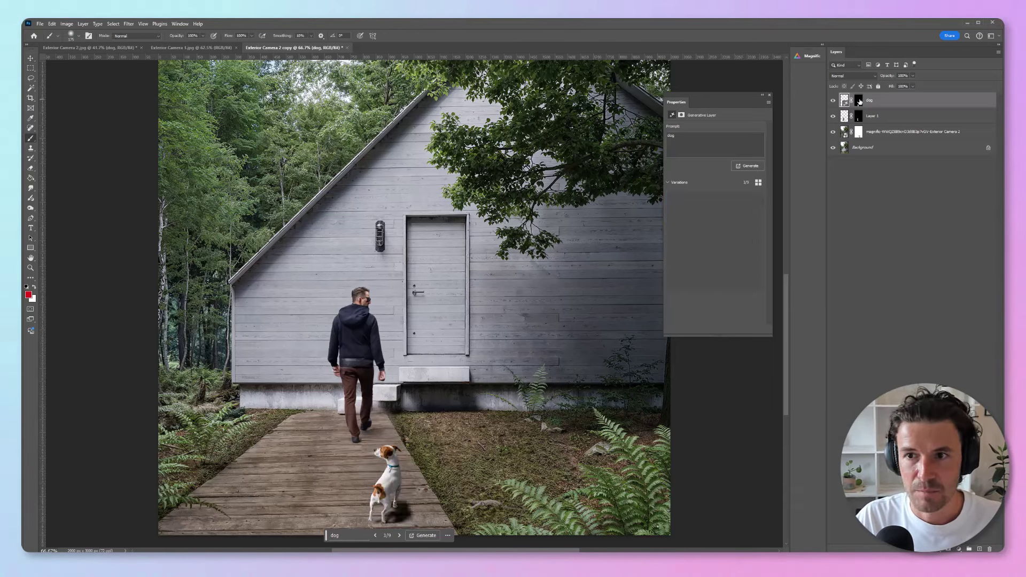
pyautogui.press('[')
pyautogui.press('[')
pyautogui.press('[')
pyautogui.press('[')
pyautogui.press('[')
pyautogui.press('[')
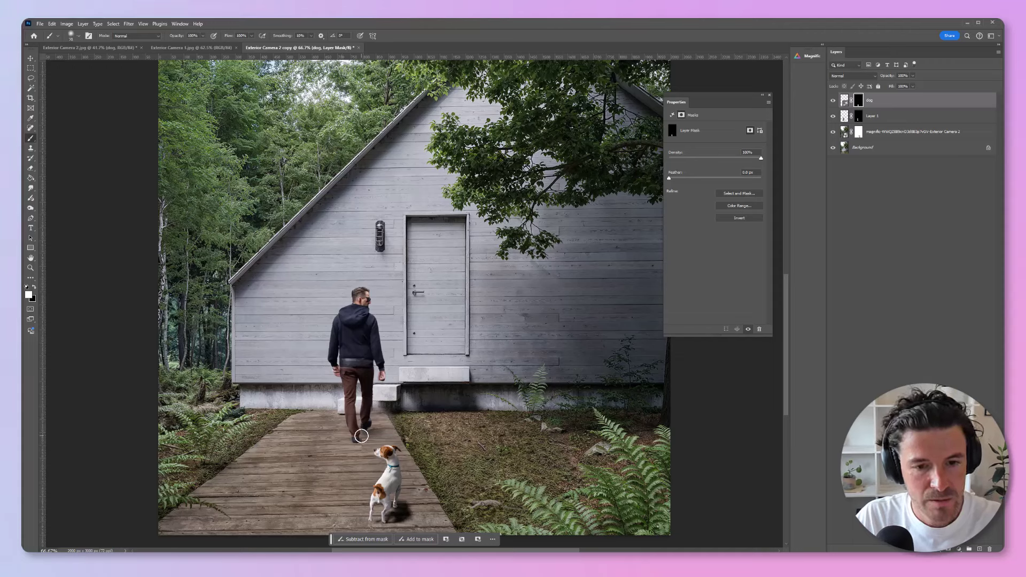
pyautogui.press('x')
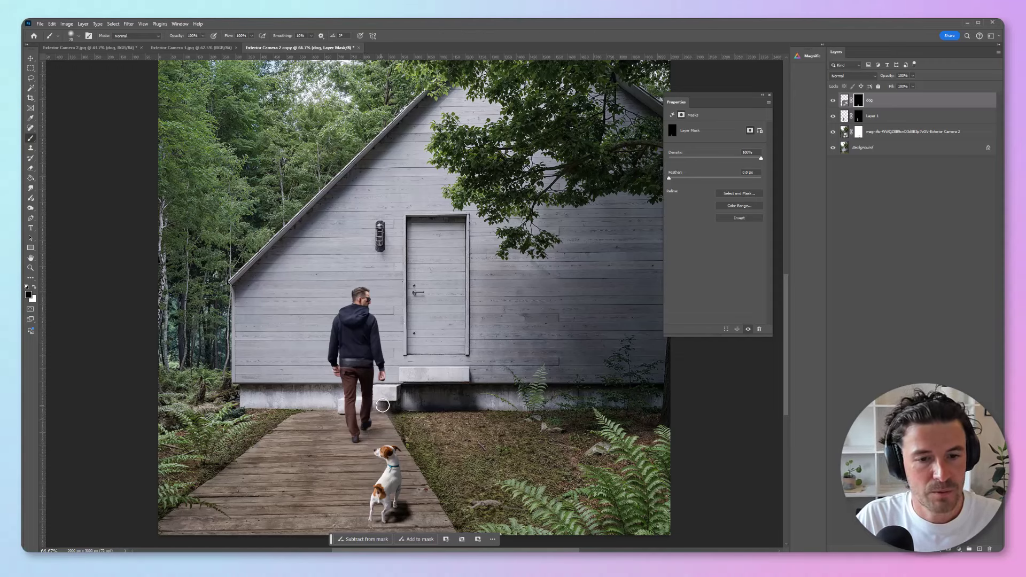
pyautogui.click(858, 117)
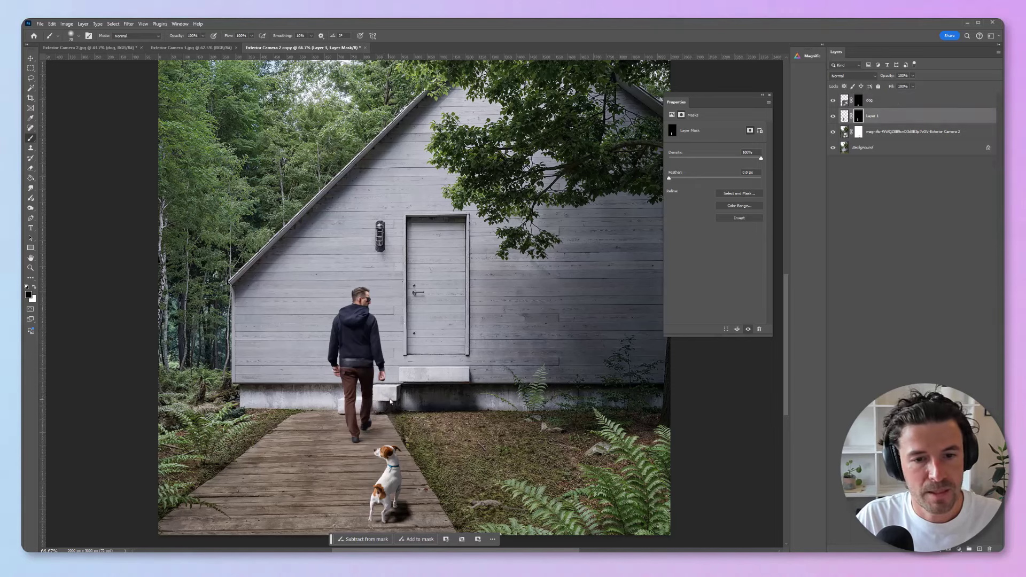
pyautogui.click(30, 58)
pyautogui.scroll(-1, 408, 278)
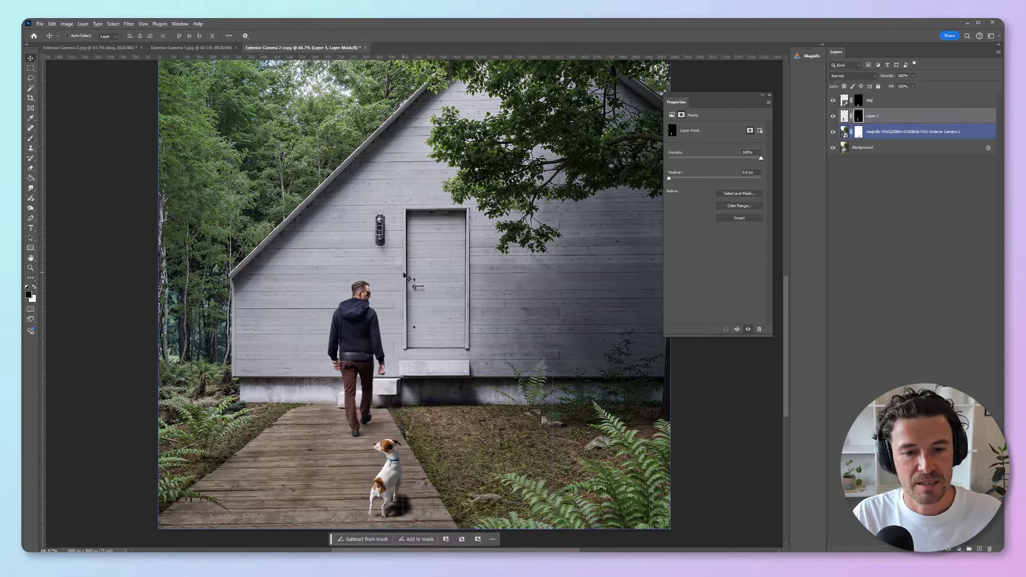
# Hide the magnific and Background layers, export the man-and-dog cutout, and load it into Magnific.
pyautogui.click(833, 132)
pyautogui.click(833, 147)
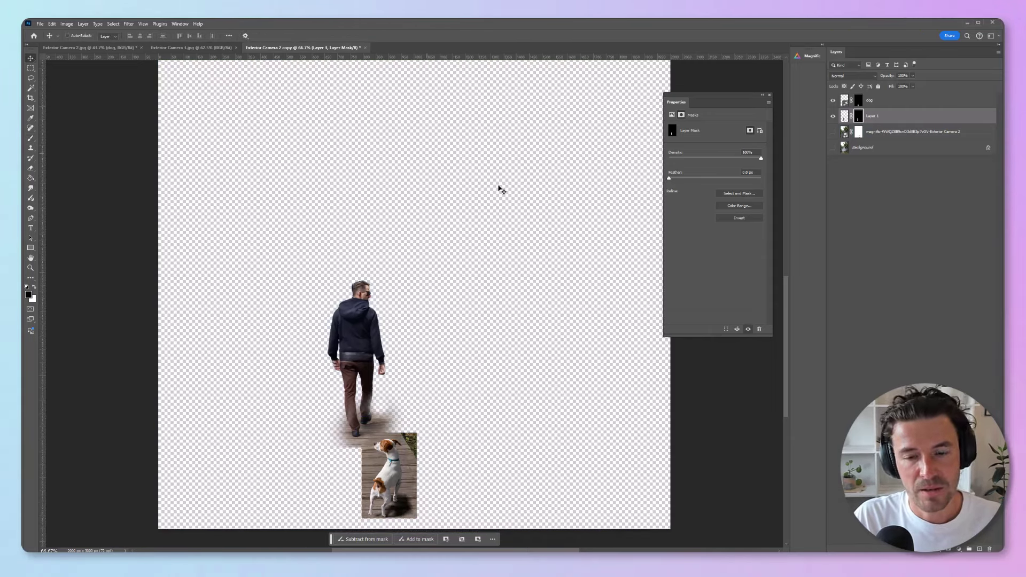
pyautogui.click(891, 104)
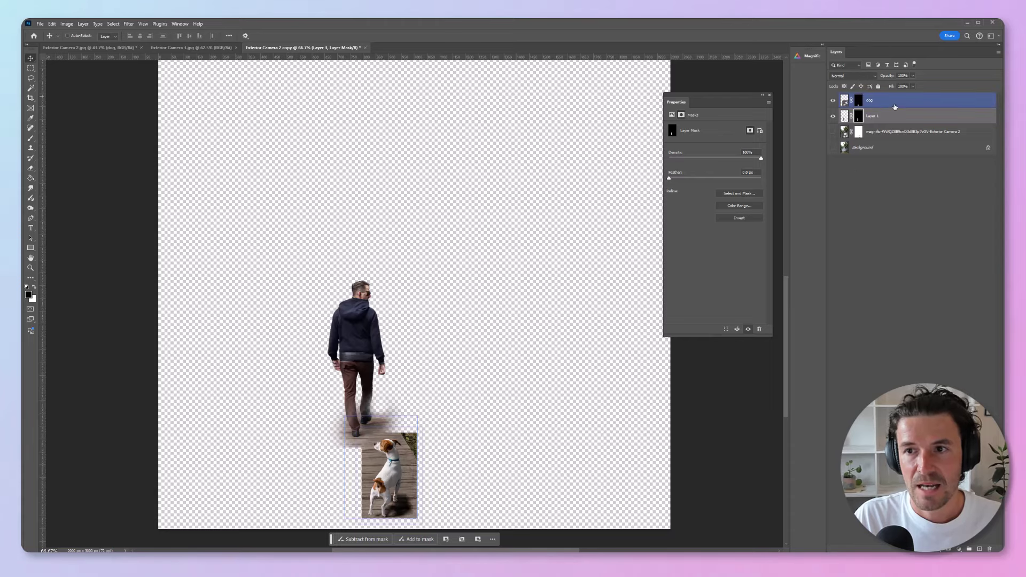
pyautogui.click(39, 24)
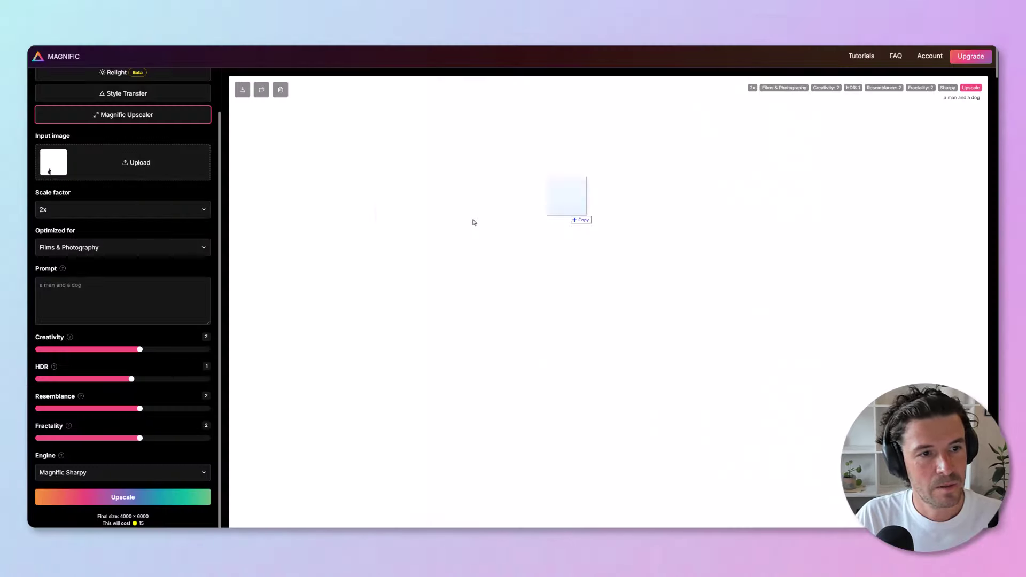
pyautogui.moveTo(474, 222); pyautogui.dragTo(123, 173)
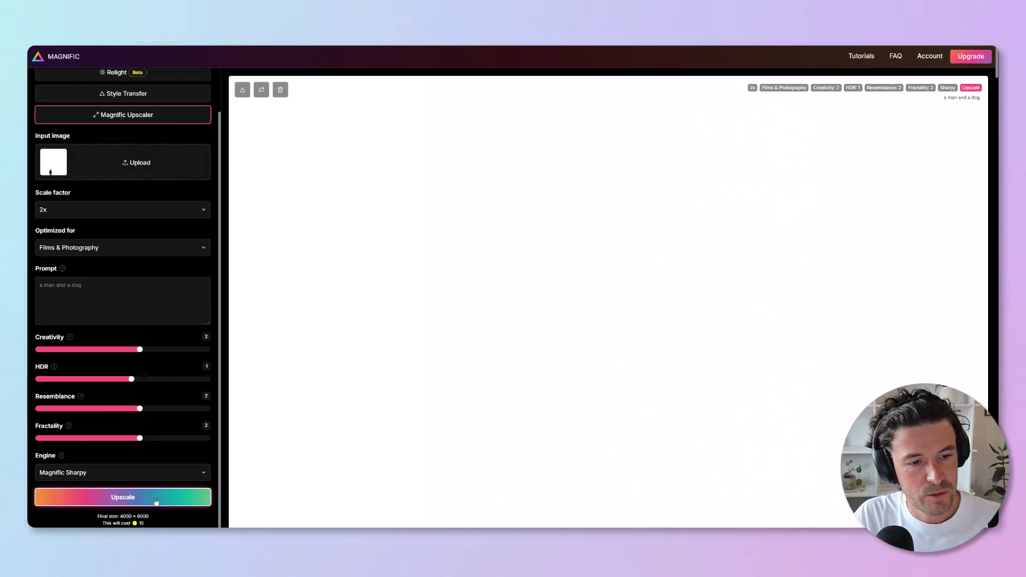
# Start the 2x man-and-dog upscale, keeping the Films & Photography optimization.
pyautogui.click(123, 497)
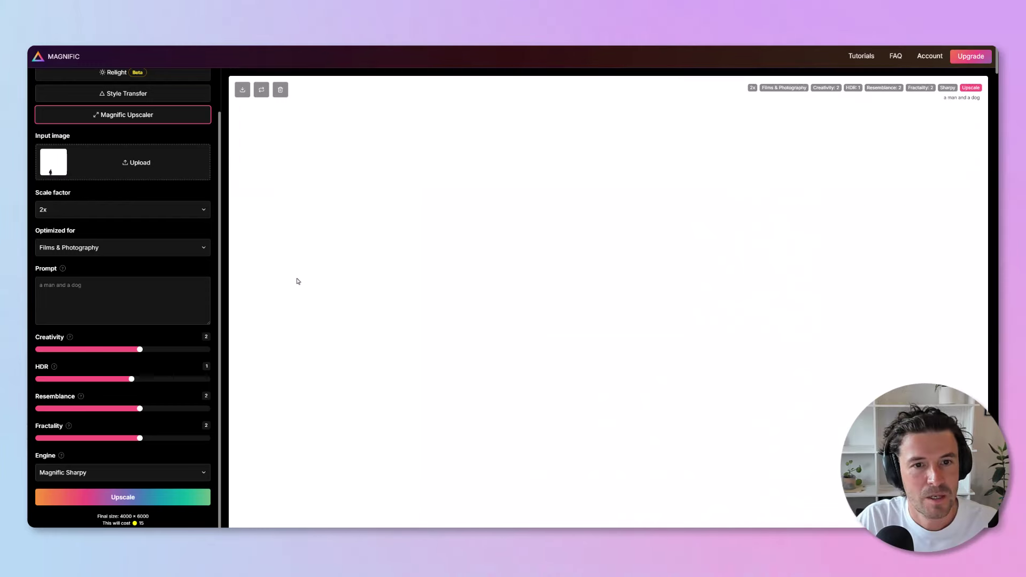
pyautogui.click(184, 253)
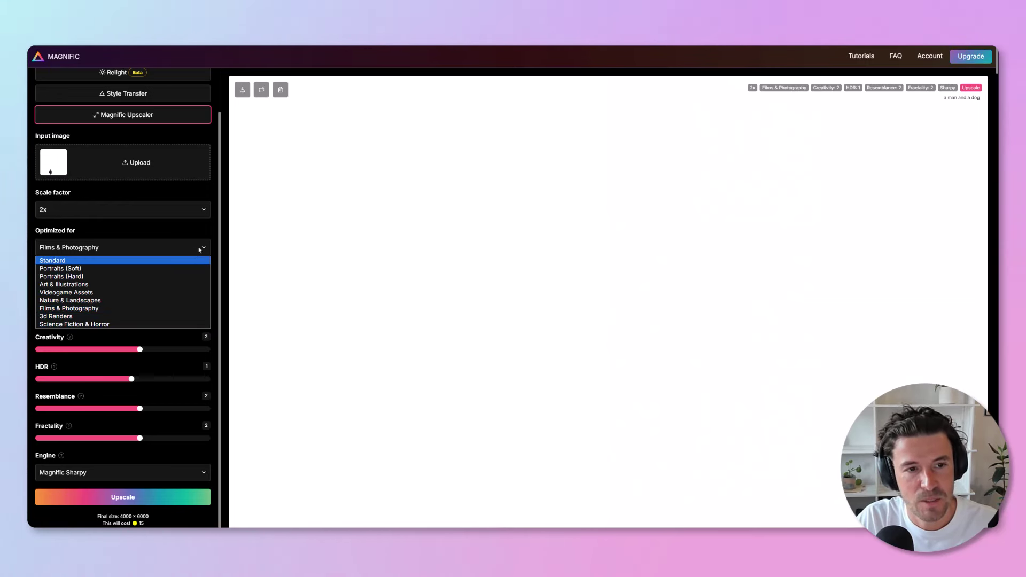
pyautogui.click(219, 246)
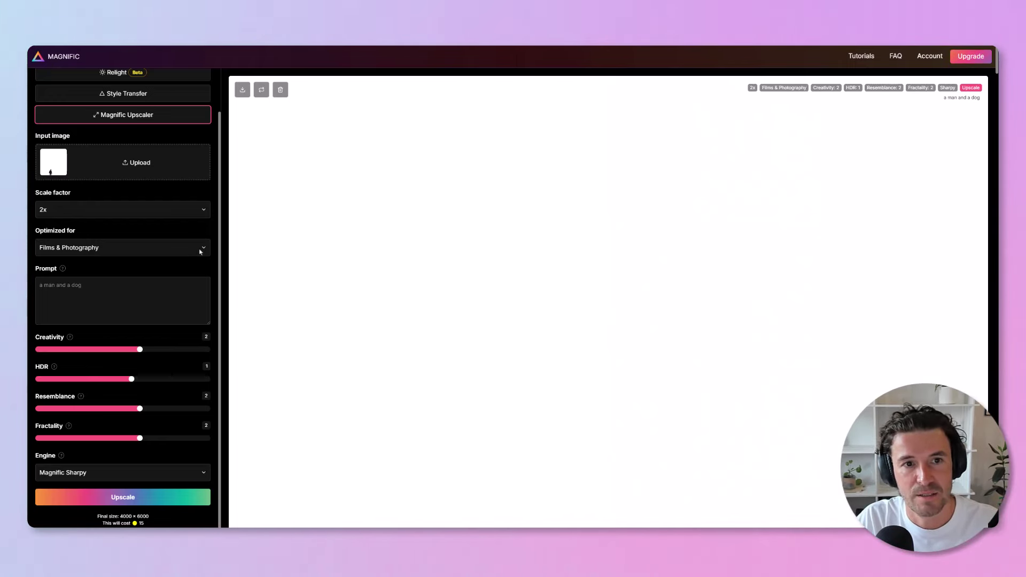
# Scroll through the results pane to inspect the finished man-and-dog upscale.
pyautogui.scroll(8, 429, 222)
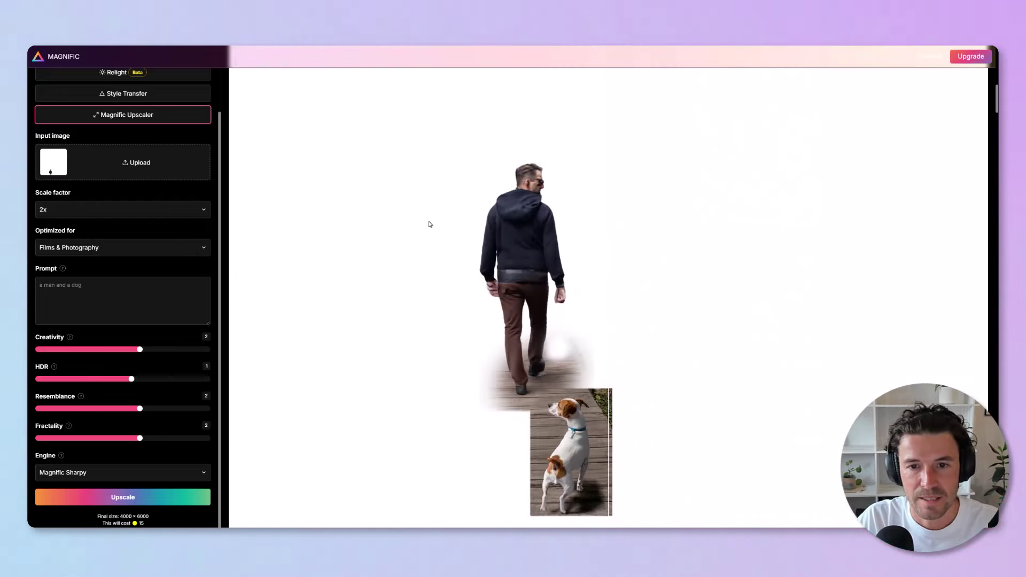
pyautogui.scroll(-2, 442, 229)
pyautogui.scroll(3, 493, 229)
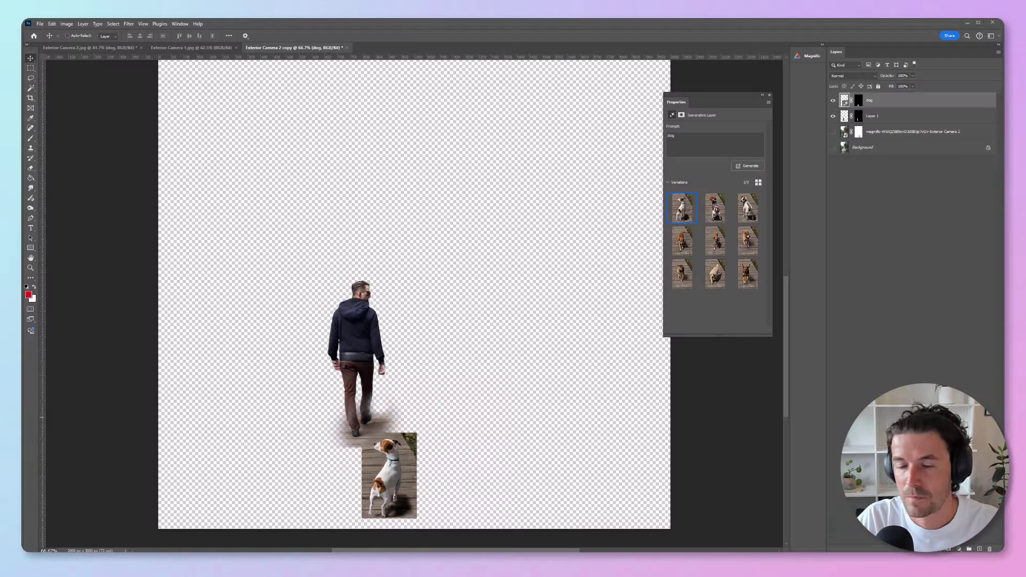
# Place the upscaled man-and-dog image into the cabin document and align it with the scene.
pyautogui.moveTo(437, 232)
pyautogui.mouseDown()
pyautogui.moveTo(396, 218)
pyautogui.moveTo(442, 222)
pyautogui.mouseUp()
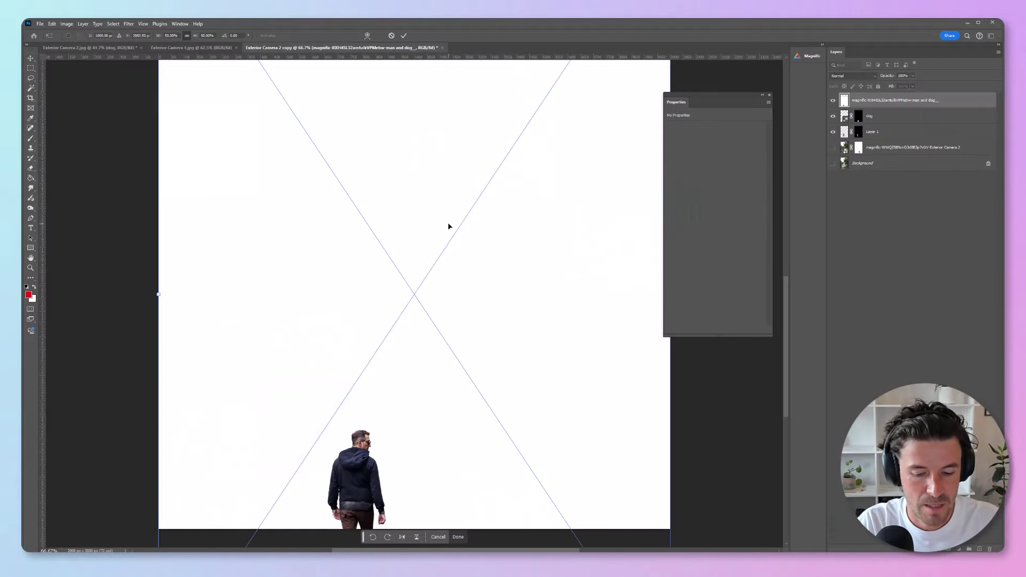
pyautogui.scroll(-3, 449, 226)
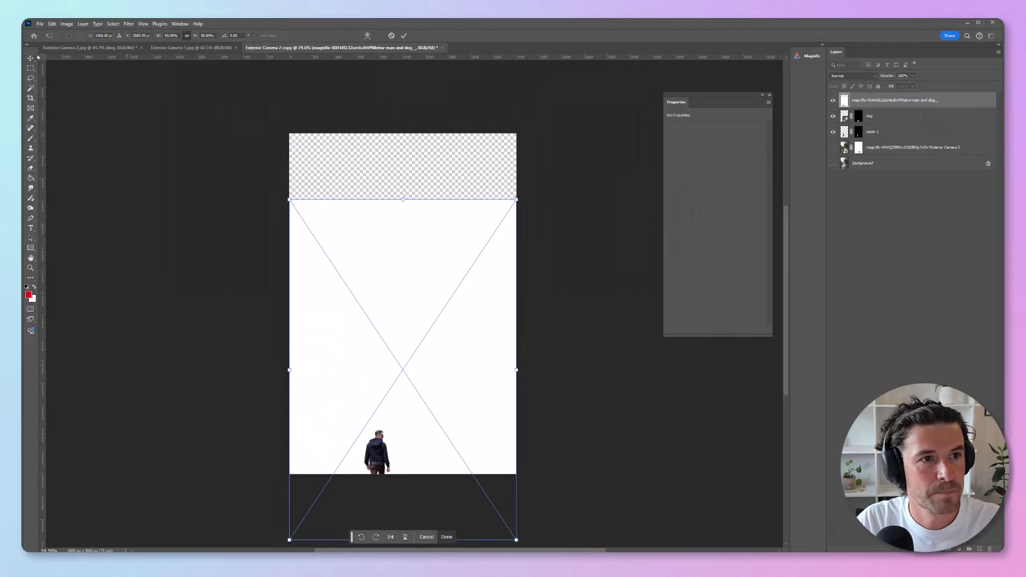
pyautogui.press('Return')
pyautogui.moveTo(360, 254); pyautogui.dragTo(369, 182)
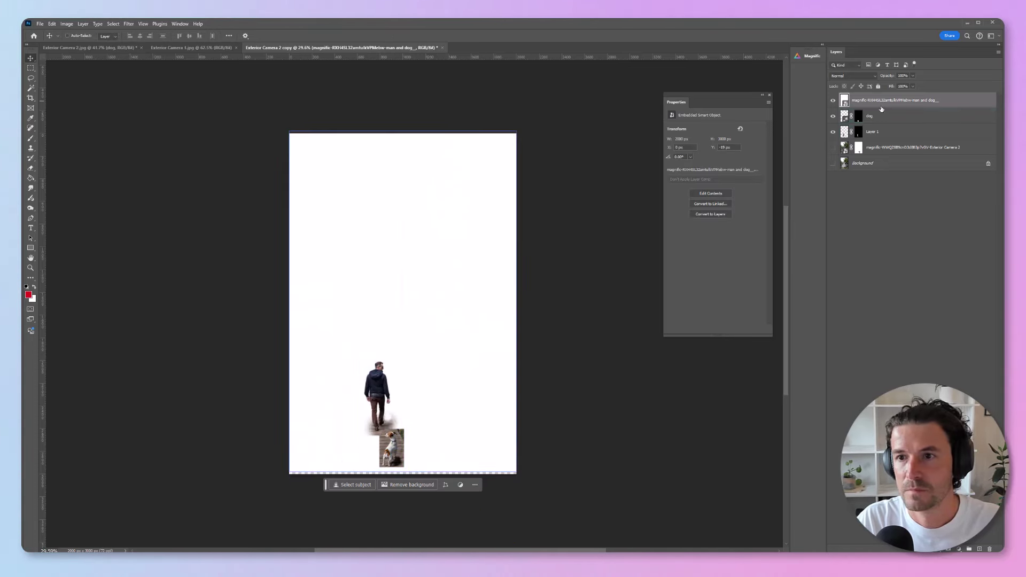
# Hide the dog and man cutout layers, show the exterior render, and select the man-and-dog area.
pyautogui.click(882, 132)
pyautogui.click(833, 116)
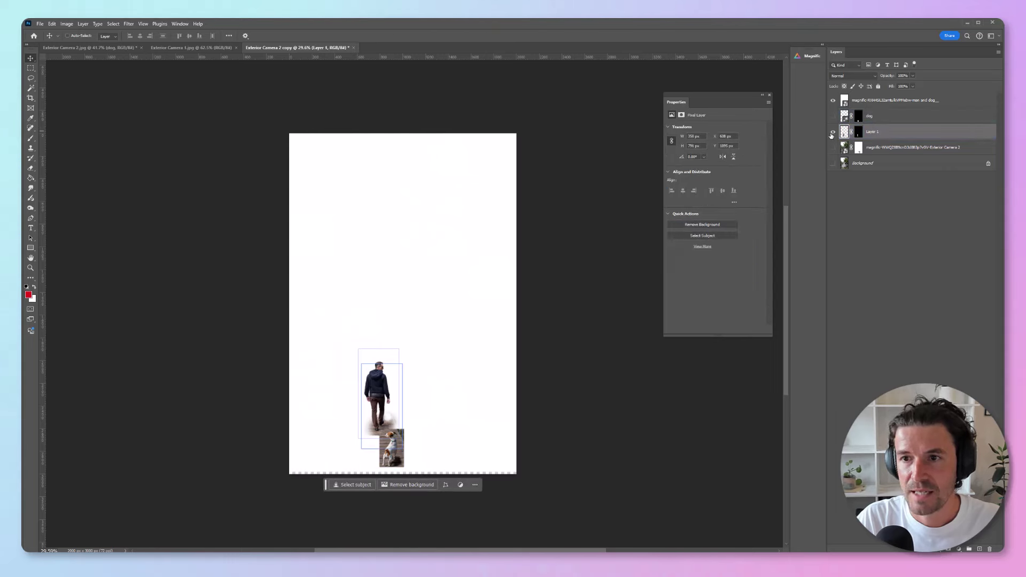
pyautogui.click(833, 132)
pyautogui.moveTo(833, 147); pyautogui.dragTo(833, 163)
pyautogui.click(898, 100)
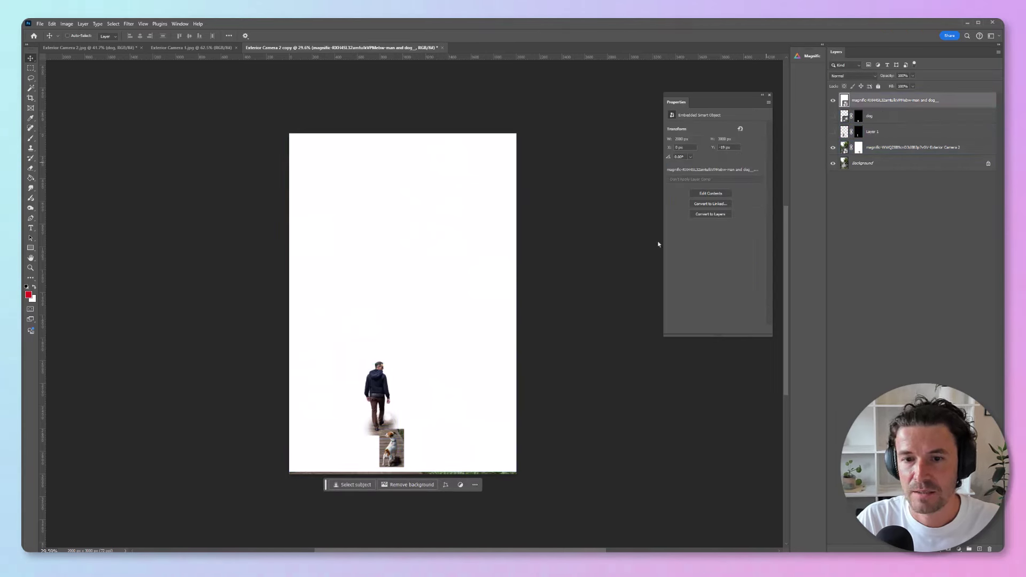
pyautogui.hotkey('ctrl', 'a')
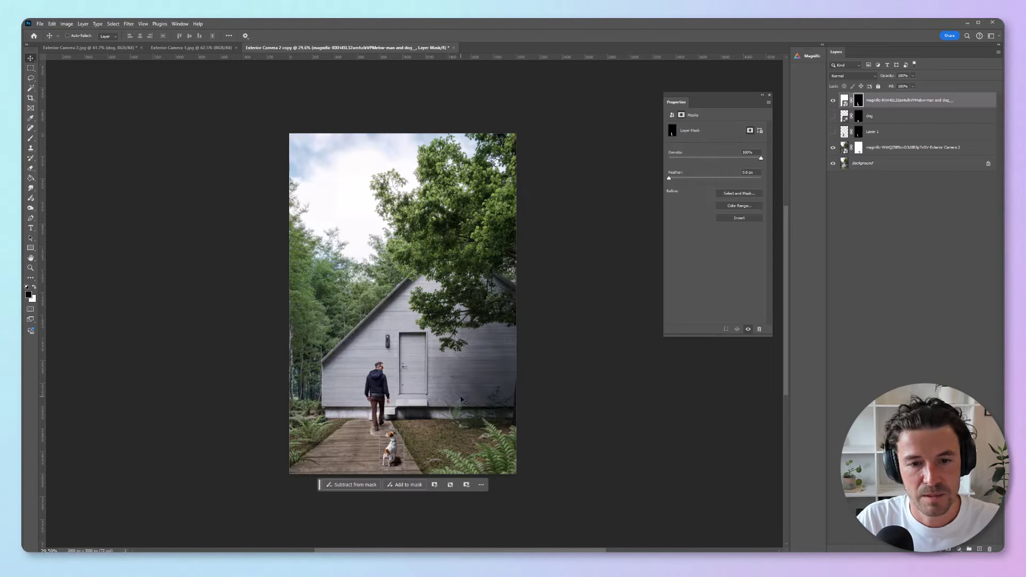
# Paint out the pale patch behind the man's feet on the mask.
pyautogui.hotkey('ctrl', '+')
pyautogui.hotkey('ctrl', '+')
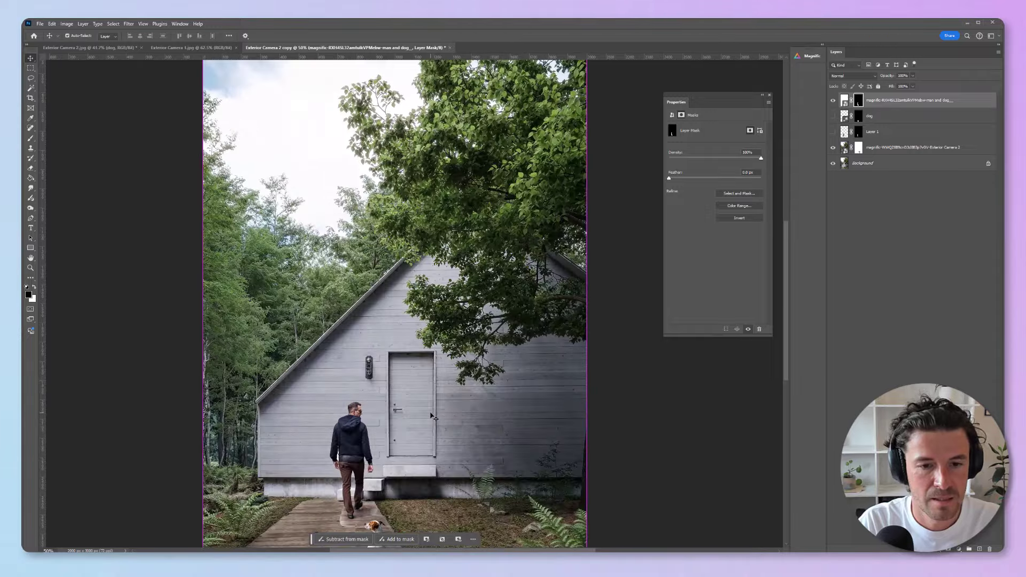
pyautogui.hotkey('ctrl', '+')
pyautogui.hotkey('ctrl', '+')
pyautogui.scroll(-3, 431, 396)
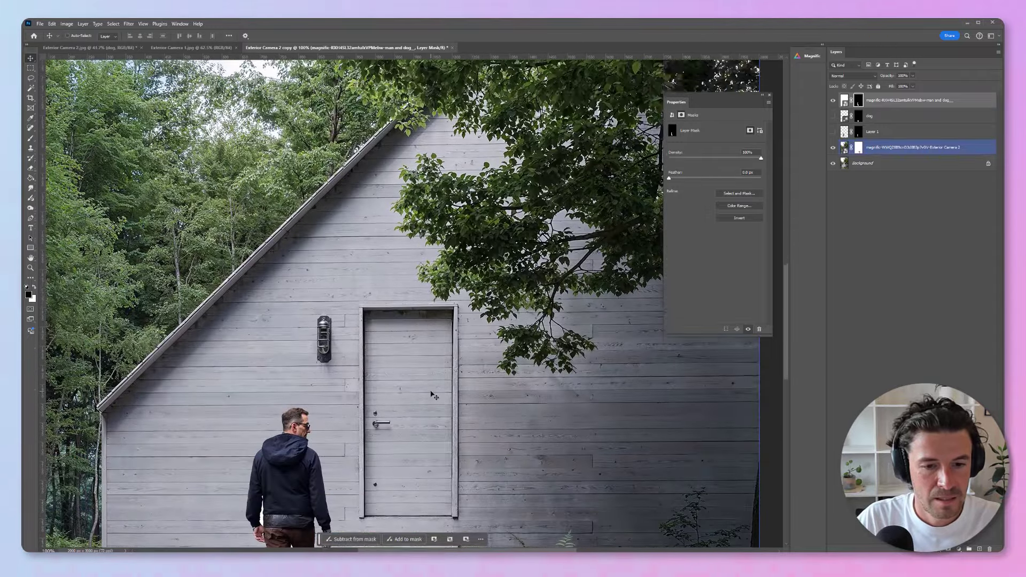
pyautogui.scroll(-5, 431, 396)
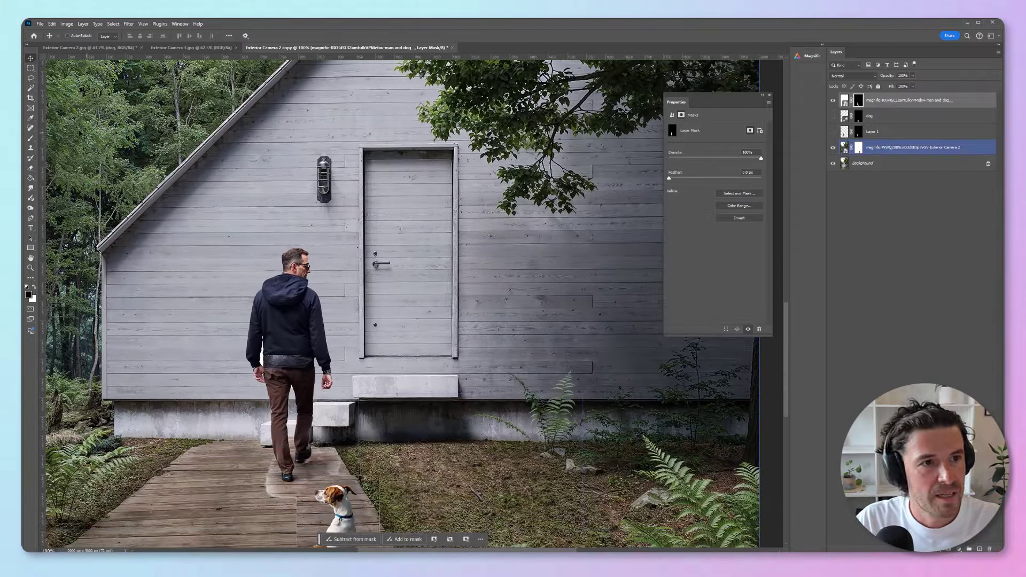
pyautogui.press('b')
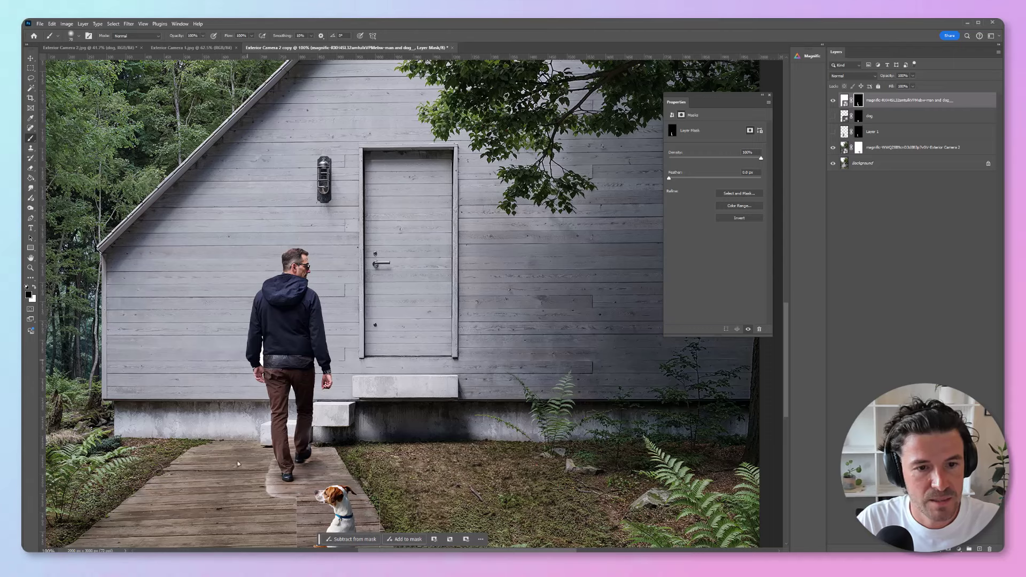
pyautogui.moveTo(255, 454); pyautogui.dragTo(289, 503)
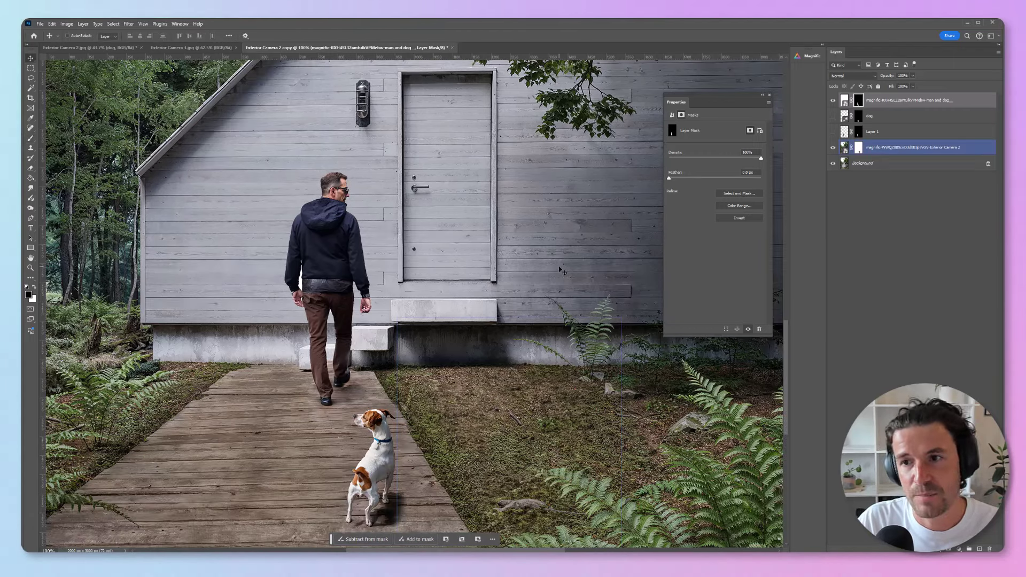
# Show the upscaled bathroom render and give its layer a mask.
pyautogui.click(302, 280)
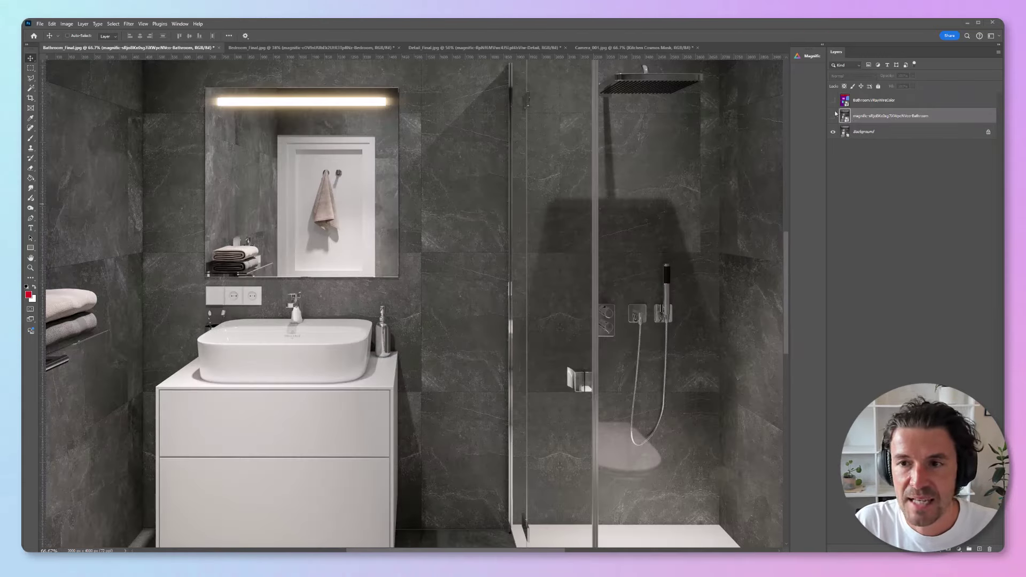
pyautogui.click(833, 116)
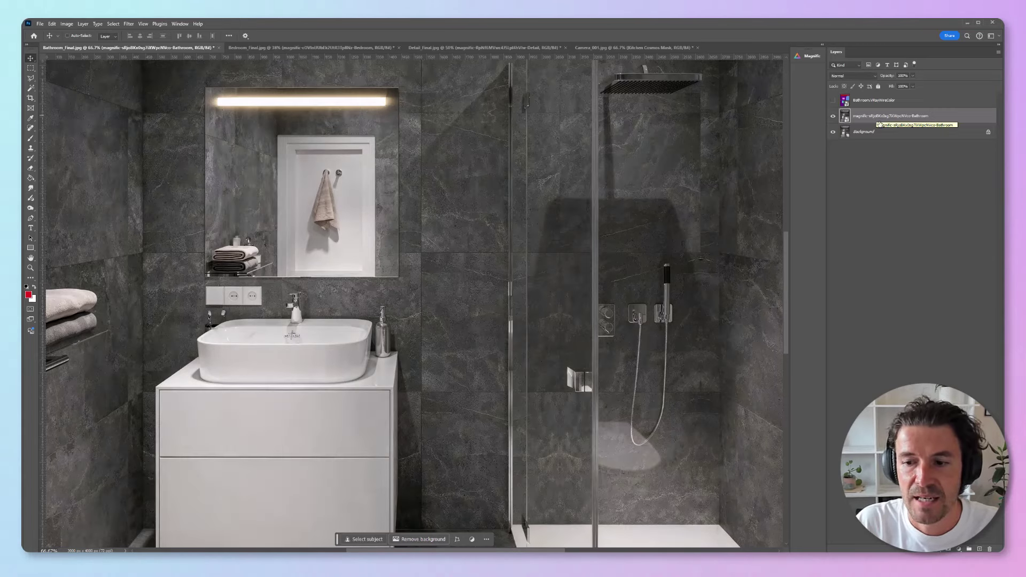
pyautogui.click(949, 549)
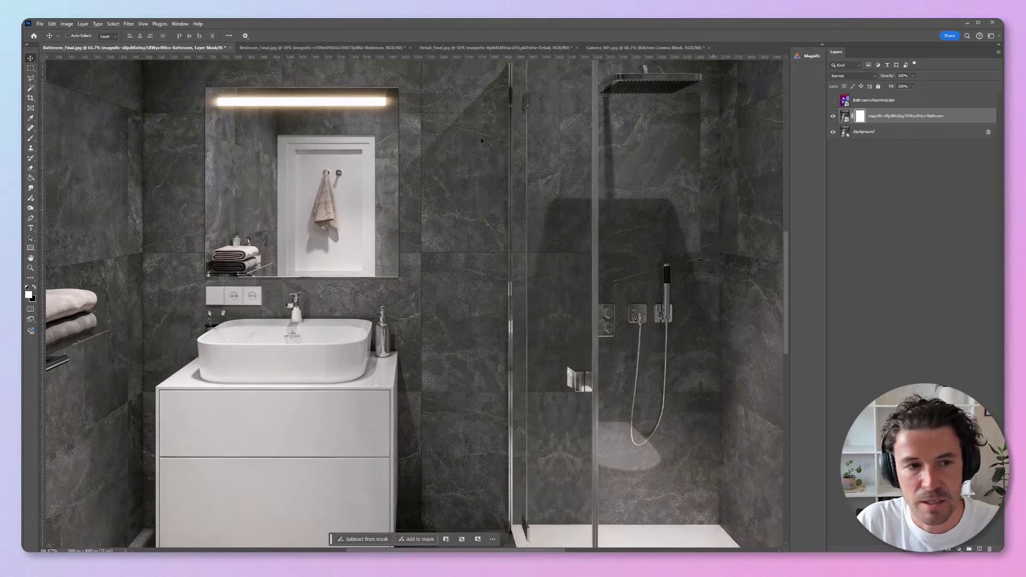
# Set the Brush to size 125 with black as the painting colour.
pyautogui.press('b')
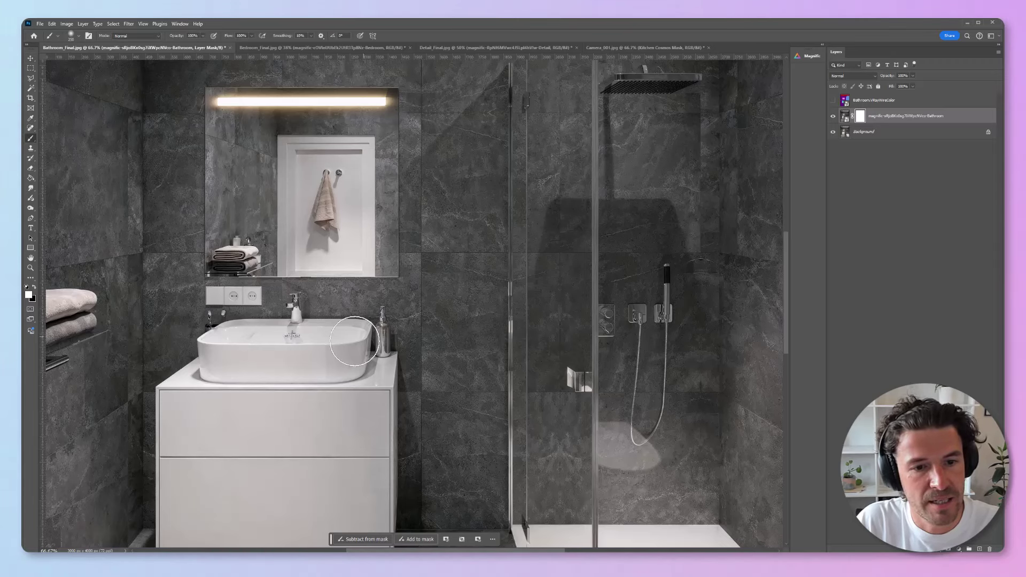
pyautogui.press('[')
pyautogui.press('[')
pyautogui.press('[')
pyautogui.press('[')
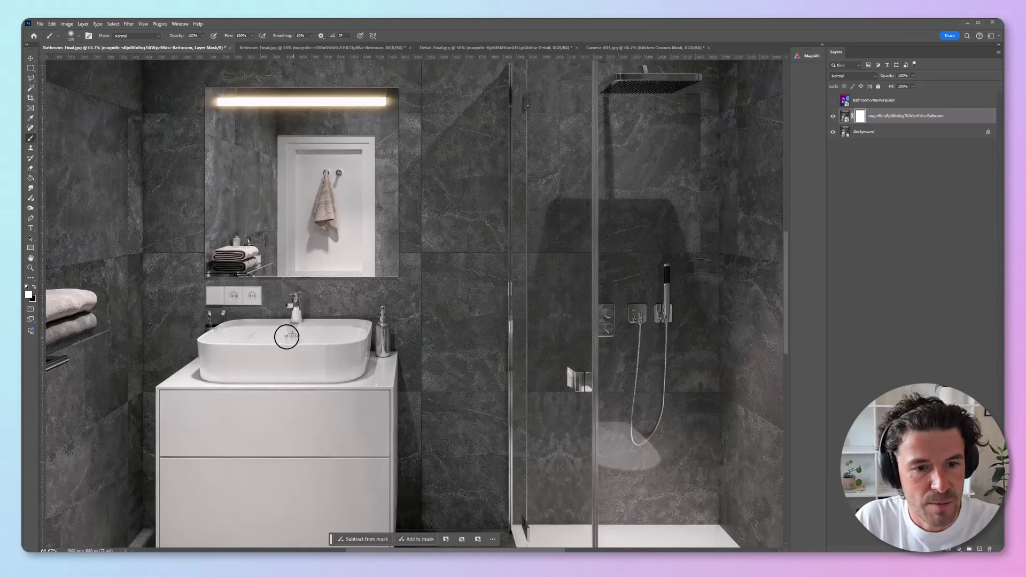
pyautogui.press('x')
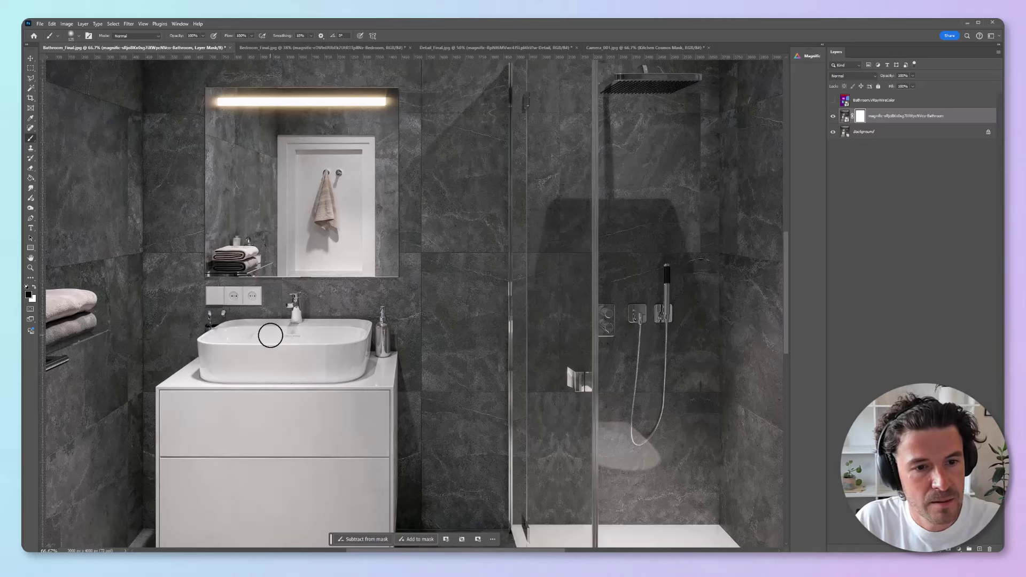
# In Bedroom_Final, show the Magnific layer and ready Magic Wand on the Bedroom.VRayWireColor layer.
pyautogui.click(282, 48)
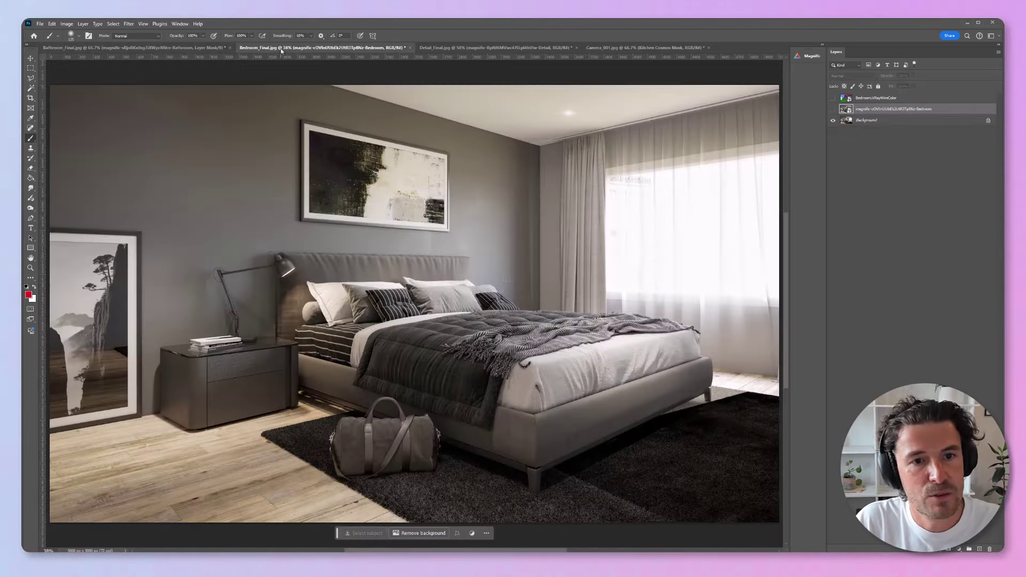
pyautogui.click(833, 109)
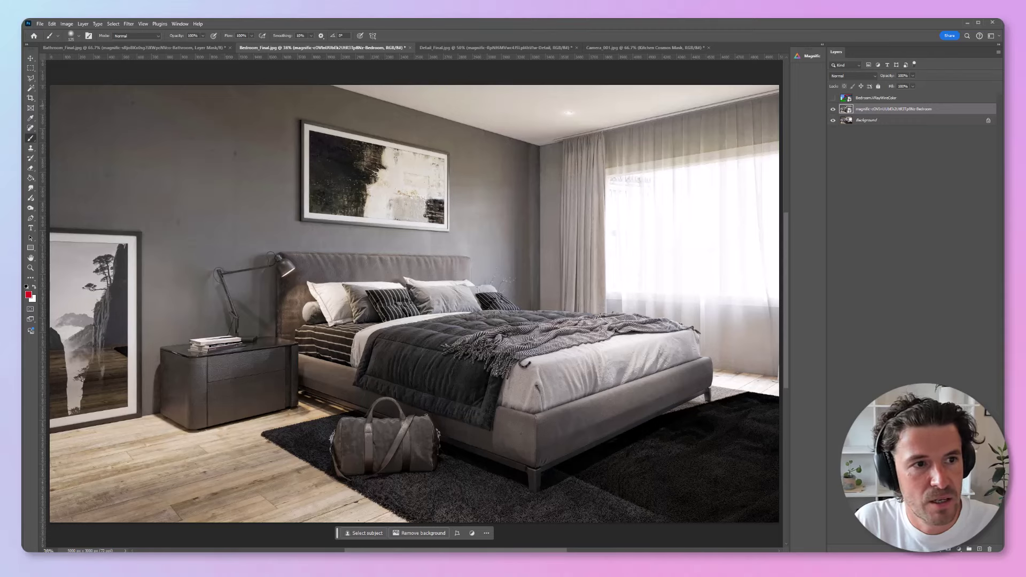
pyautogui.click(31, 89)
pyautogui.click(833, 98)
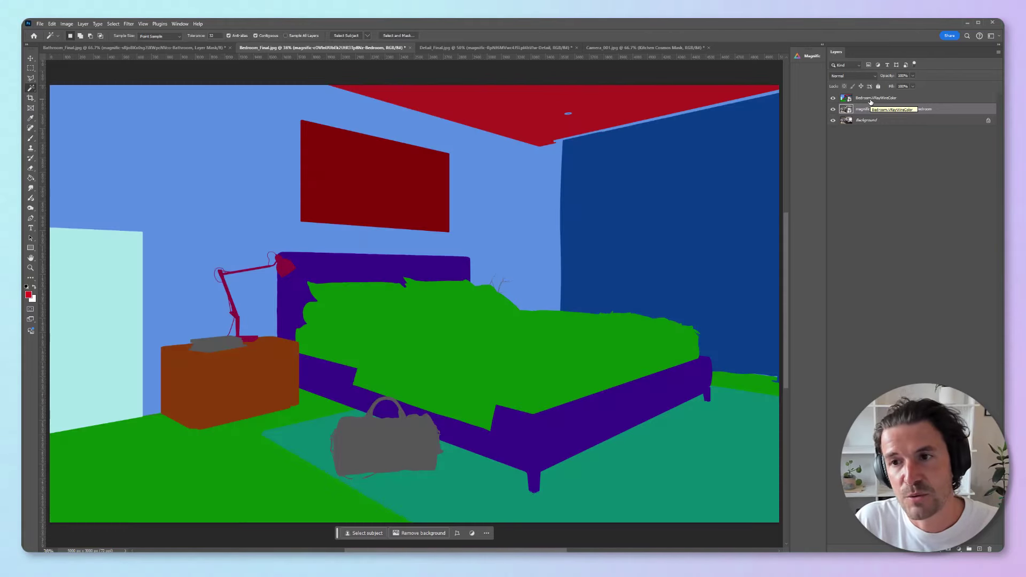
pyautogui.click(833, 98)
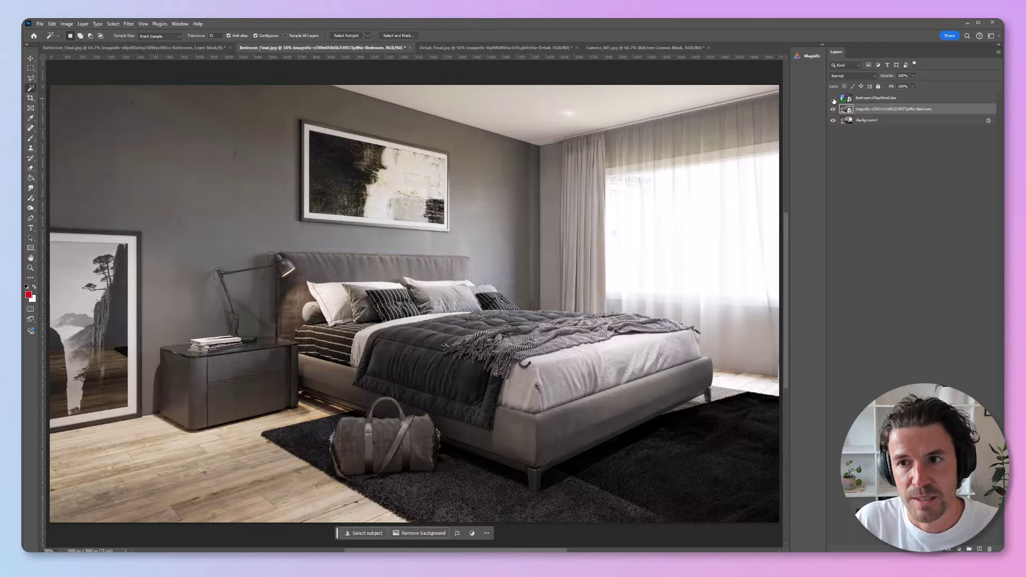
pyautogui.click(876, 99)
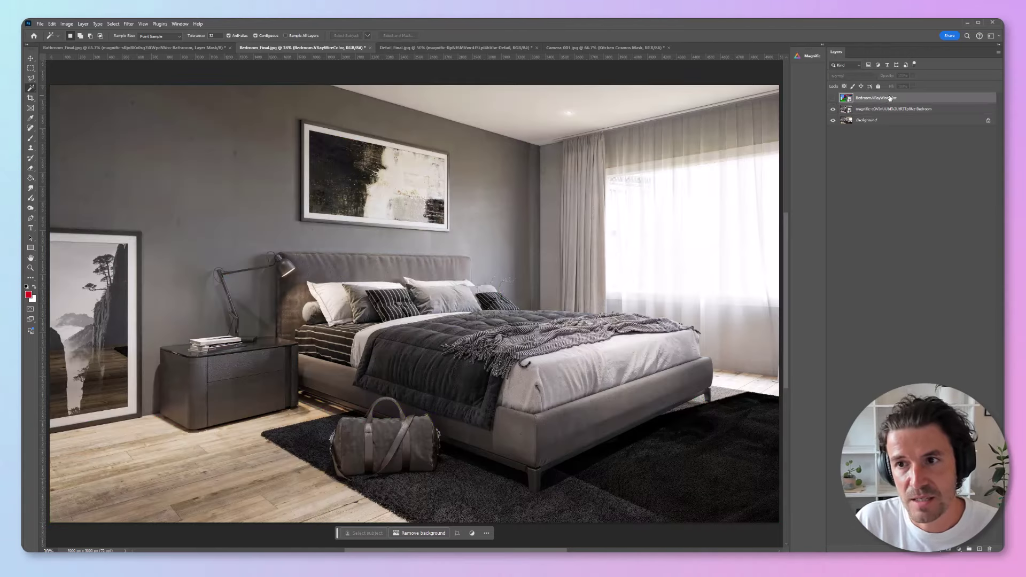
# Select the floor, window floor strip, rug, bag and bed by their ID colours.
pyautogui.click(216, 463)
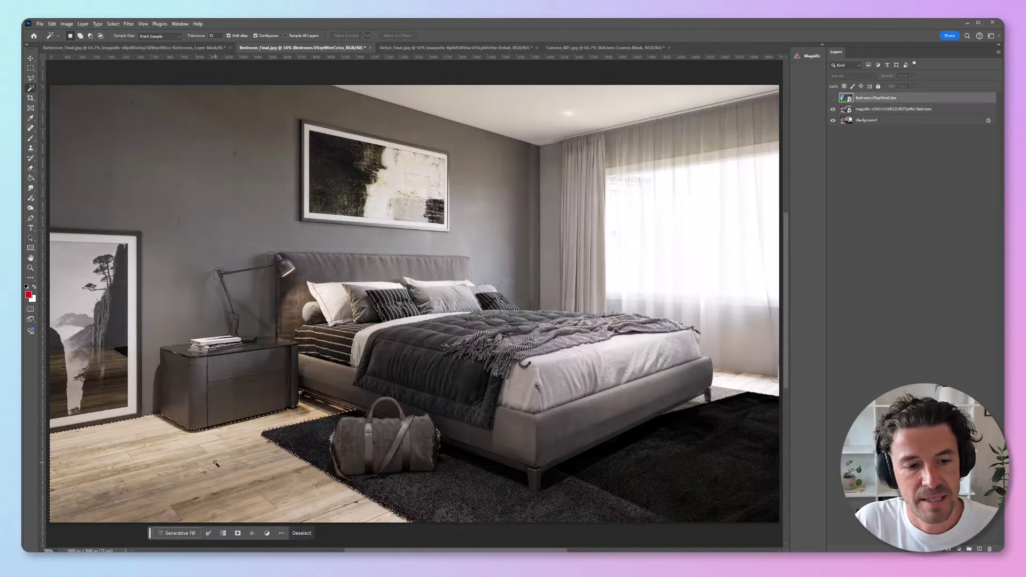
pyautogui.click(502, 487)
pyautogui.keyDown('shift'); pyautogui.click(293, 492); pyautogui.keyUp('shift')
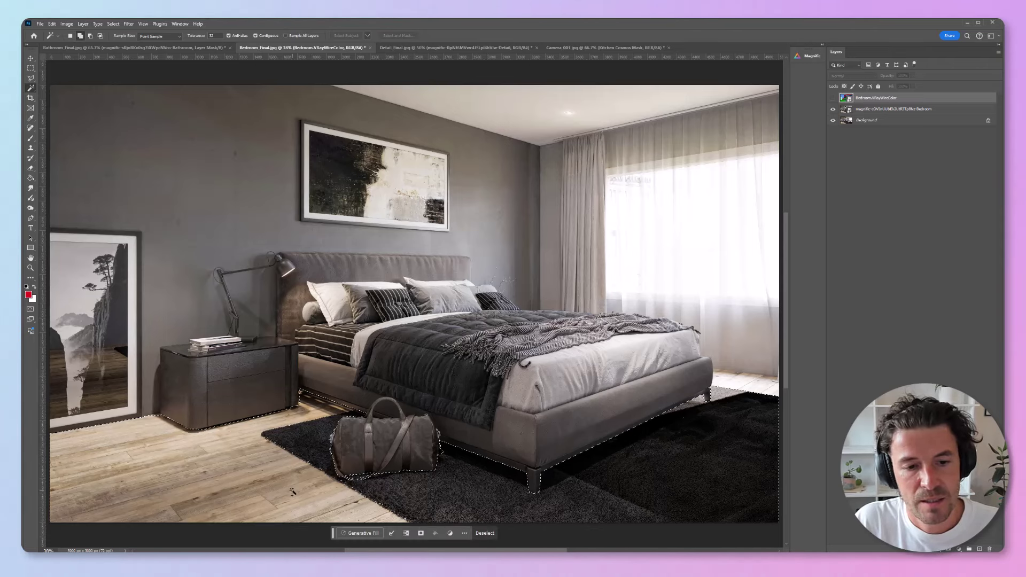
pyautogui.keyDown('shift'); pyautogui.click(752, 379); pyautogui.keyUp('shift')
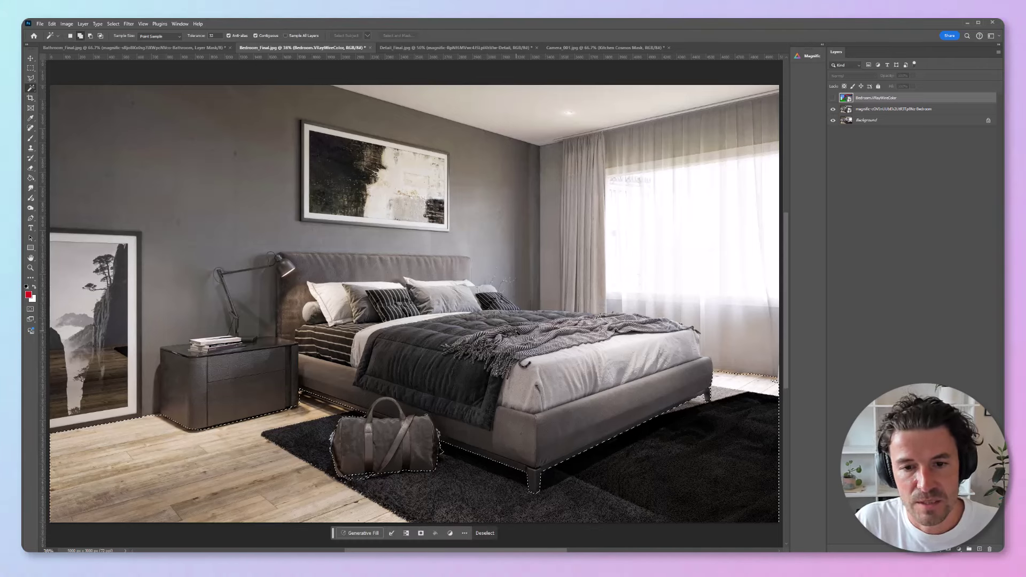
pyautogui.keyDown('shift'); pyautogui.click(517, 341); pyautogui.keyUp('shift')
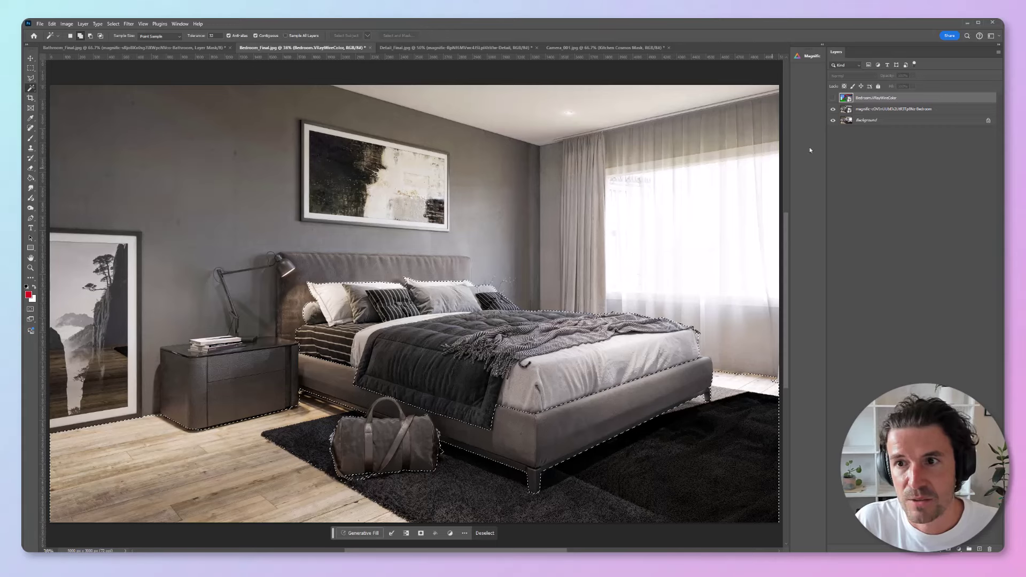
# Add the selection as a mask on the Magnific bedroom layer, then switch to Detail_Final.
pyautogui.click(833, 109)
pyautogui.click(833, 110)
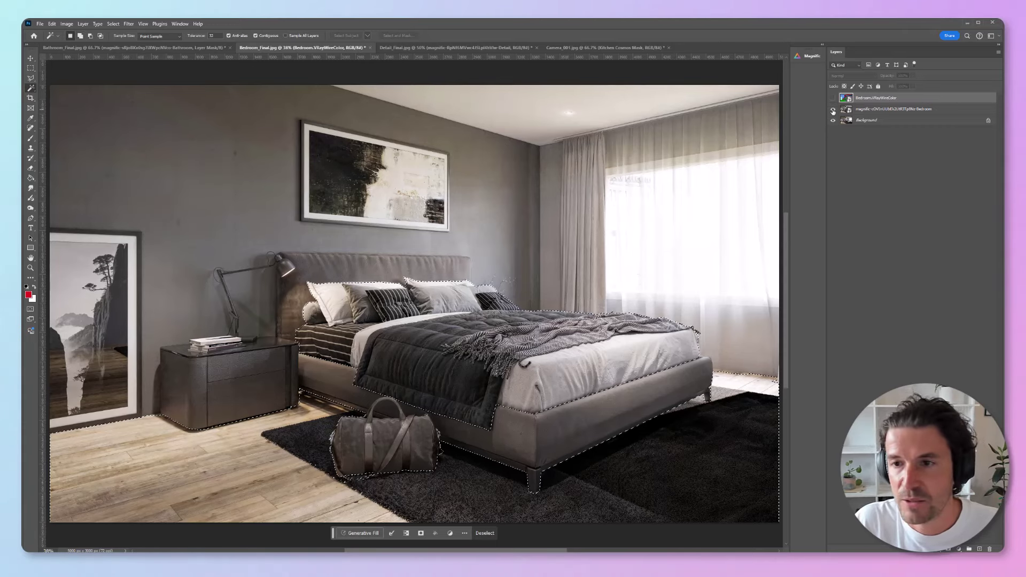
pyautogui.click(909, 109)
pyautogui.click(949, 549)
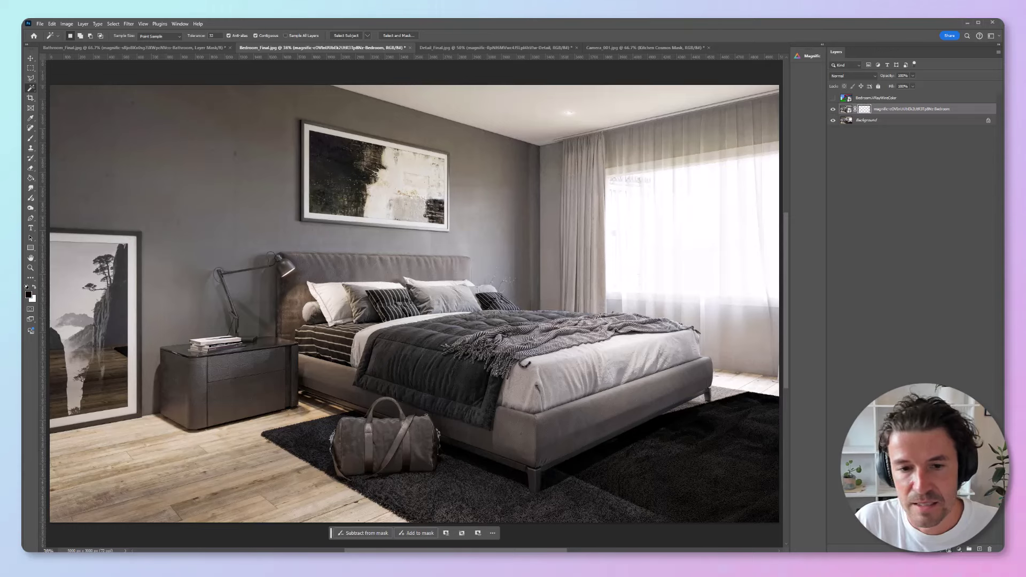
pyautogui.click(833, 110)
pyautogui.click(833, 110)
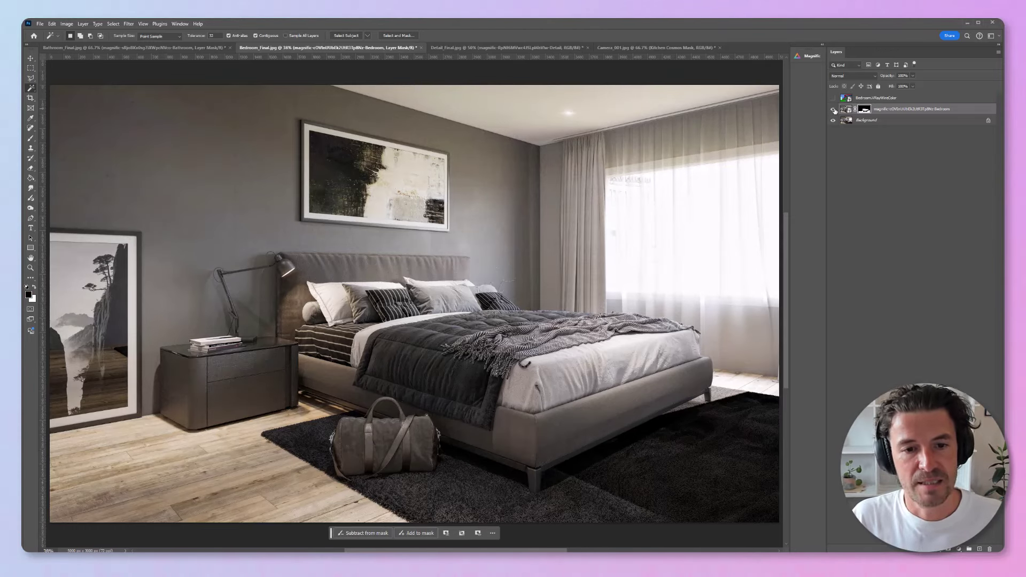
pyautogui.click(485, 51)
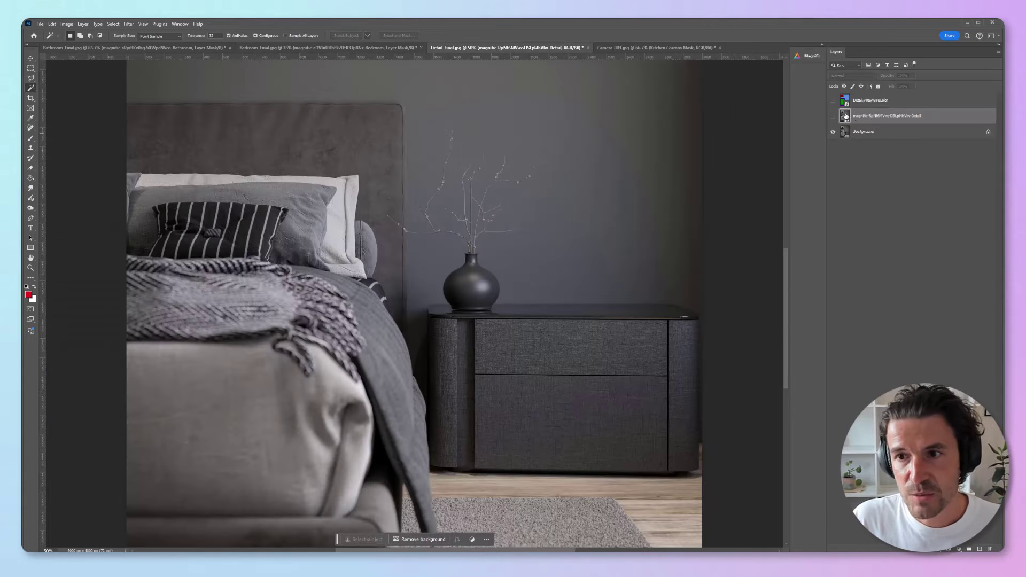
# Mask the Magnific detail upscale to the bed picked from the Detail.VRayWireColor layer.
pyautogui.click(833, 116)
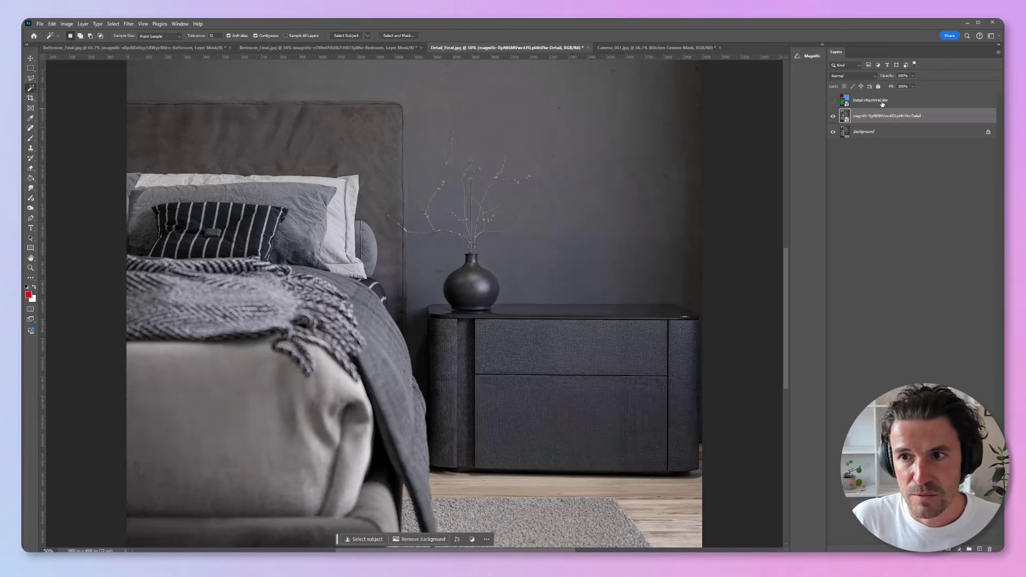
pyautogui.click(882, 102)
pyautogui.click(285, 284)
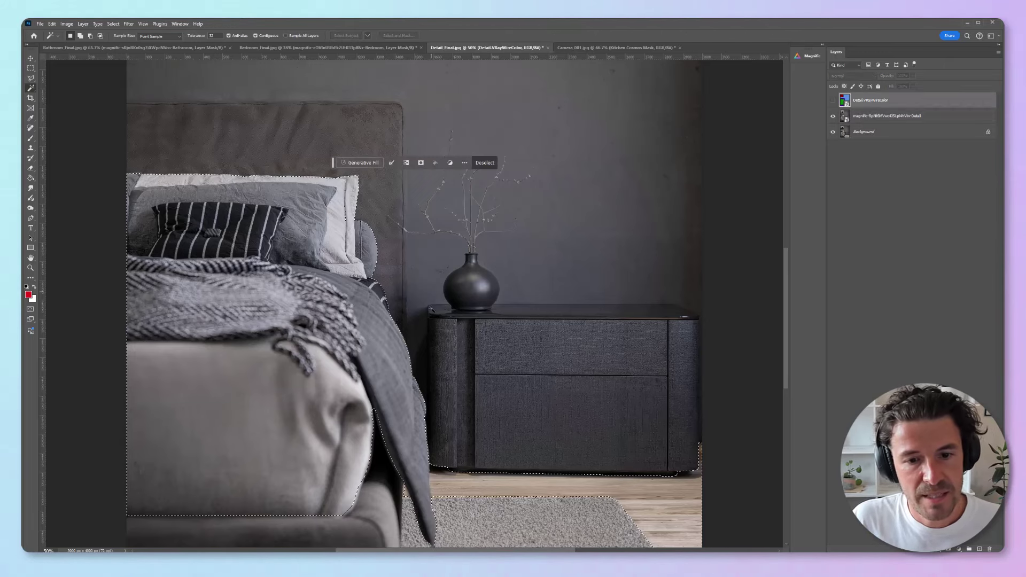
pyautogui.press('shift')
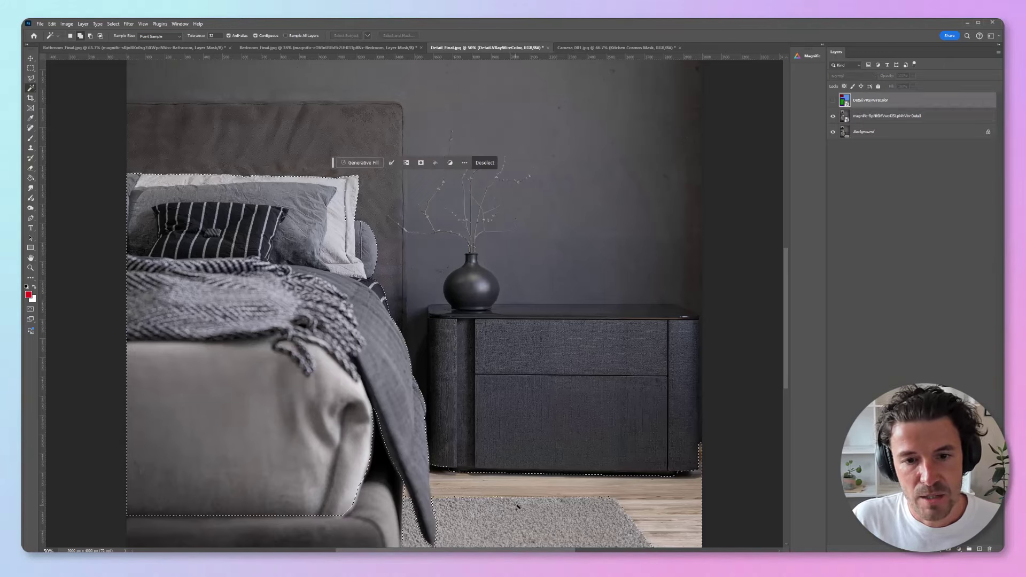
pyautogui.click(898, 118)
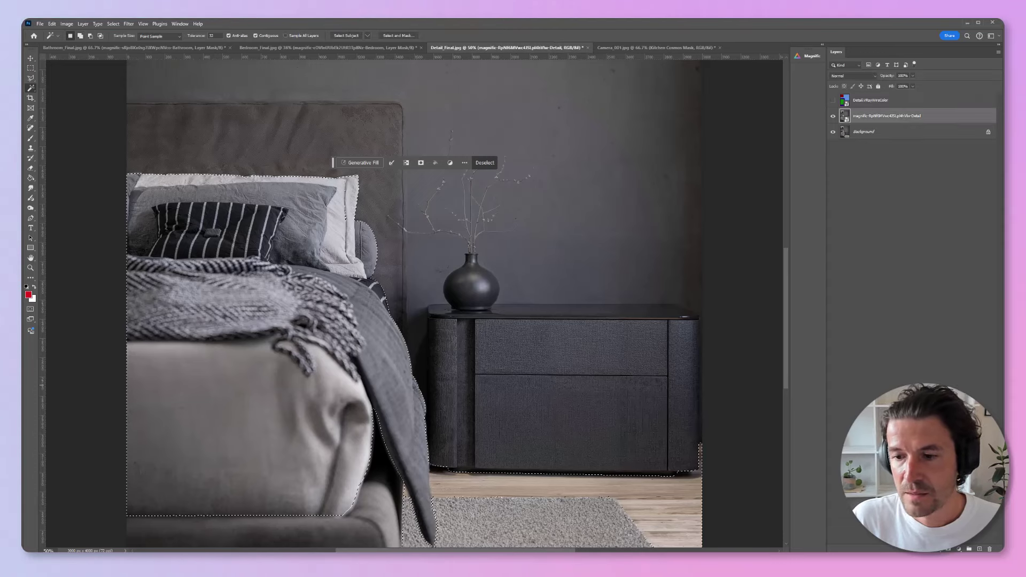
pyautogui.click(950, 549)
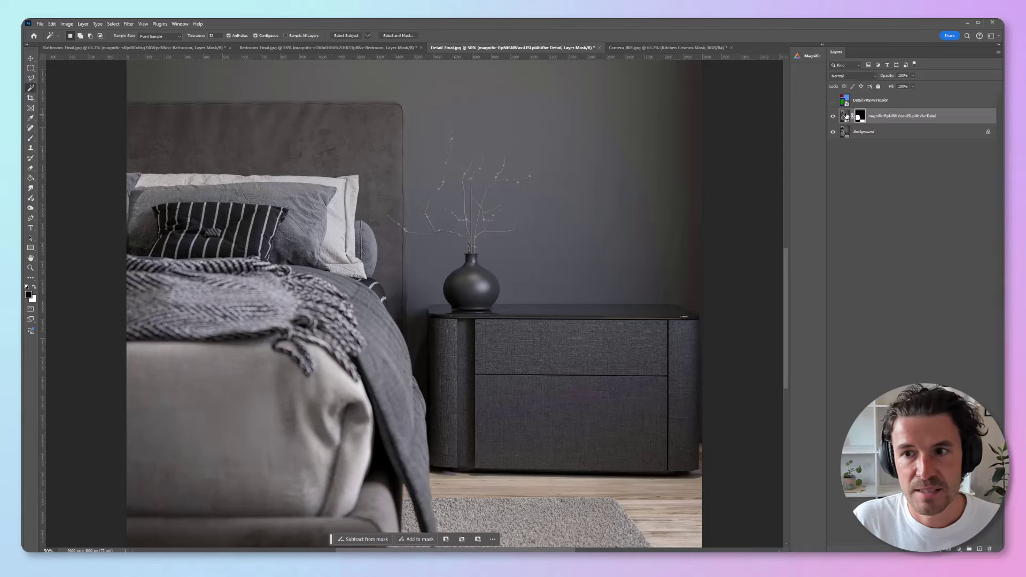
# Set the Brush to size 250 with white as the painting colour.
pyautogui.press('b')
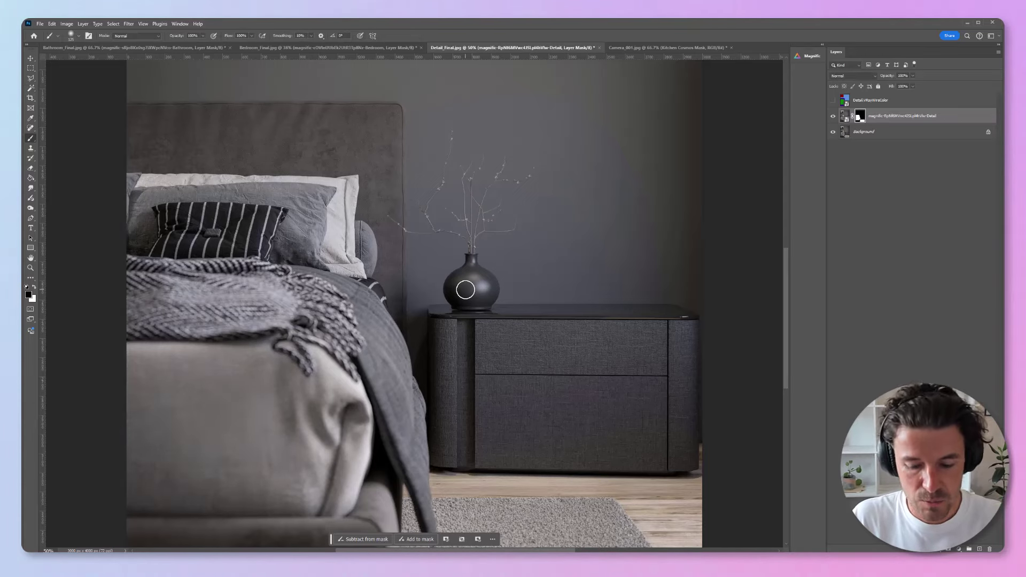
pyautogui.press(']')
pyautogui.press(']')
pyautogui.press(']')
pyautogui.press(']')
pyautogui.press('x')
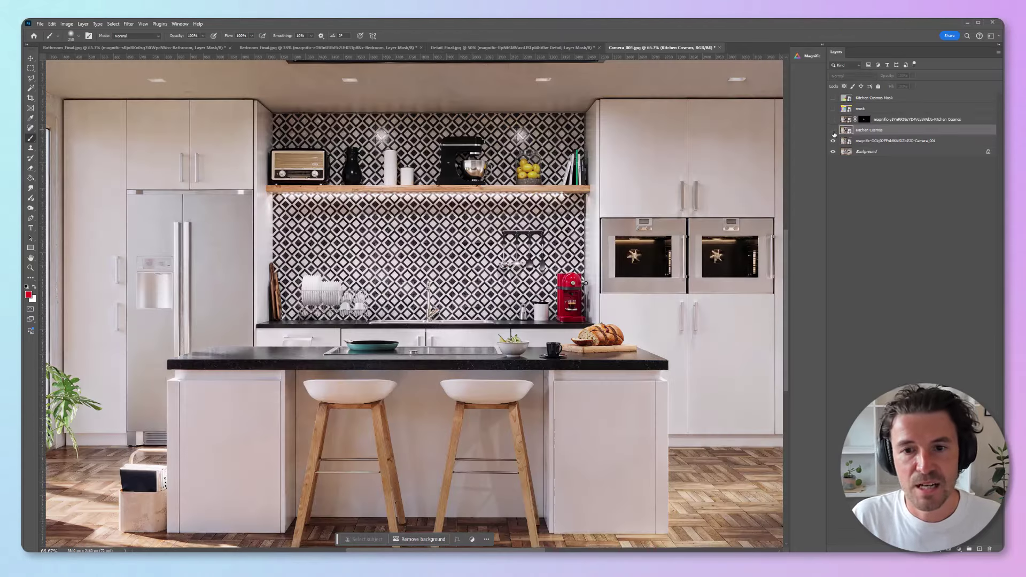
# Show the Kitchen Cosmos and Magnific Kitchen Cosmos layers, then hide the original Kitchen Cosmos layer.
pyautogui.click(834, 131)
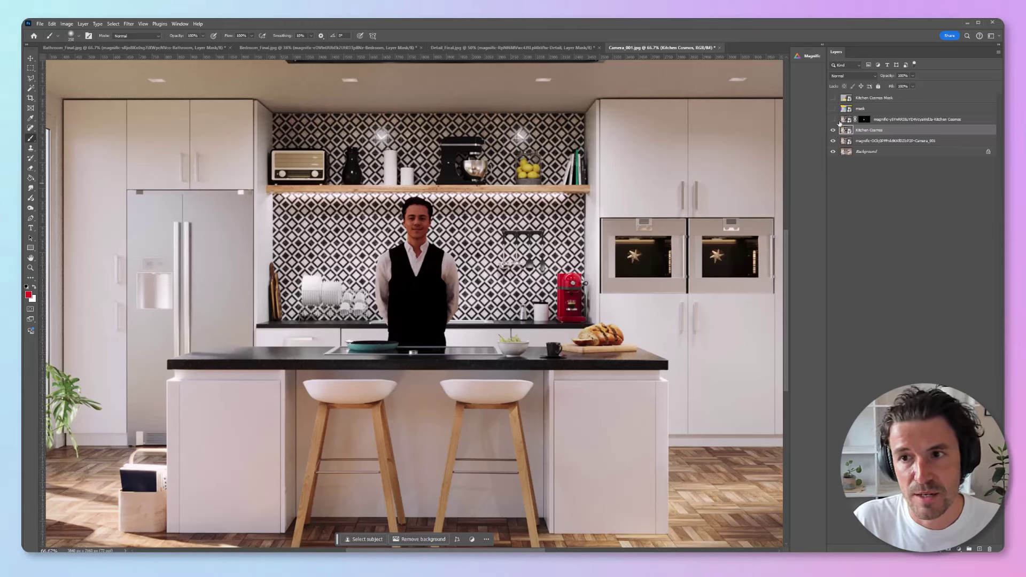
pyautogui.click(834, 120)
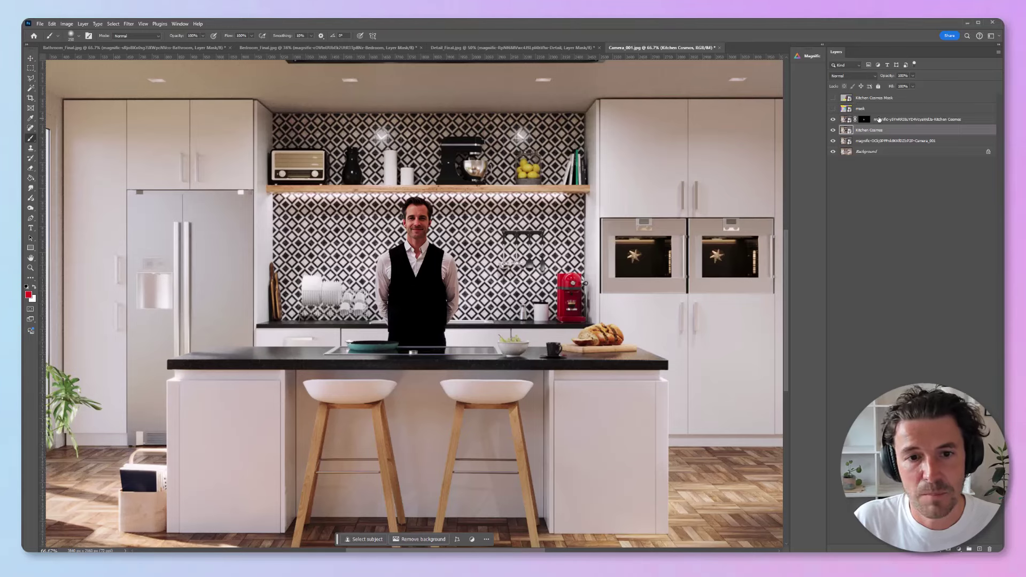
pyautogui.click(833, 130)
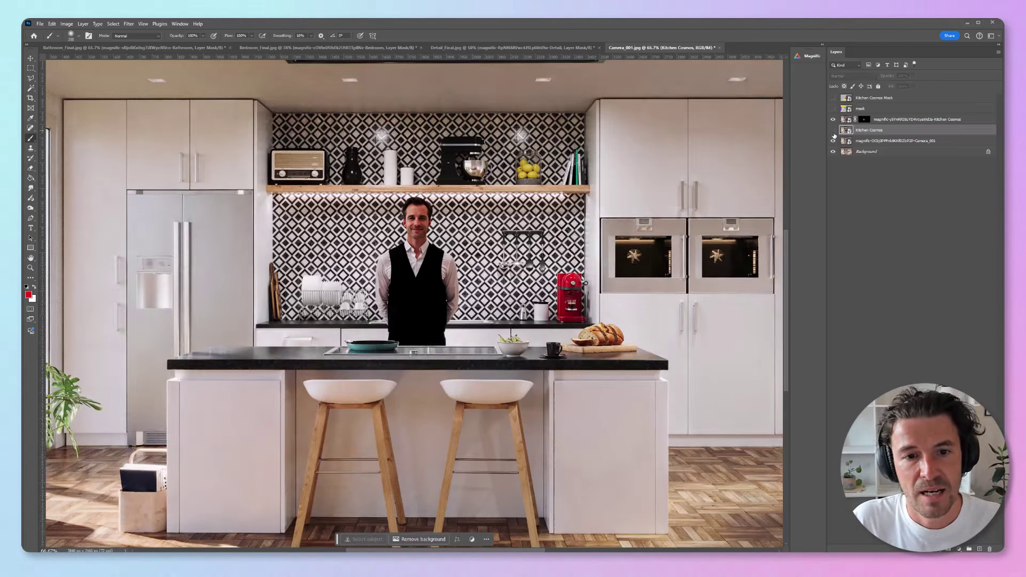